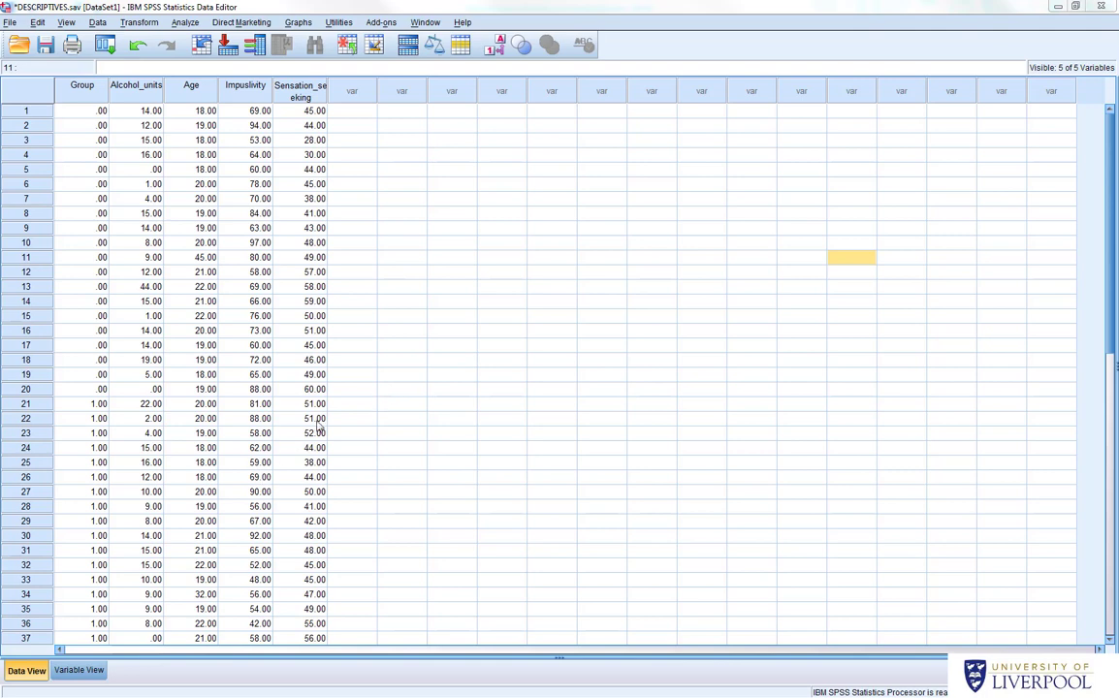
# Step: In Variable View, check Group's value labels: .00 = arts and 1.00 = sciences
pyautogui.click(78, 669)
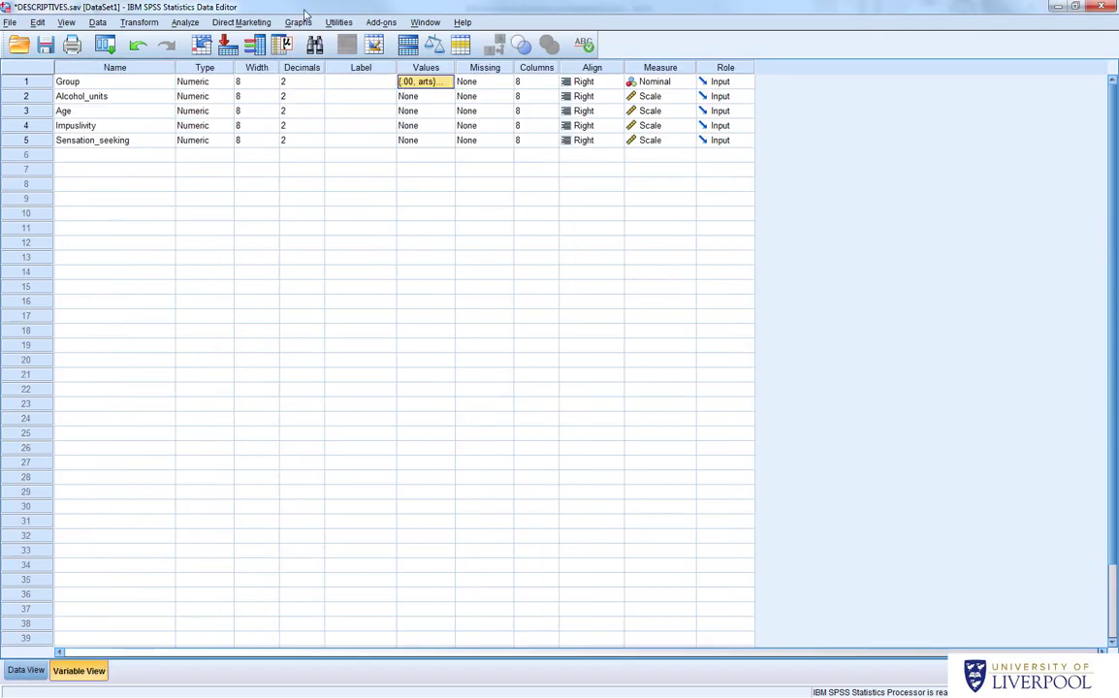
pyautogui.click(98, 83)
pyautogui.click(408, 82)
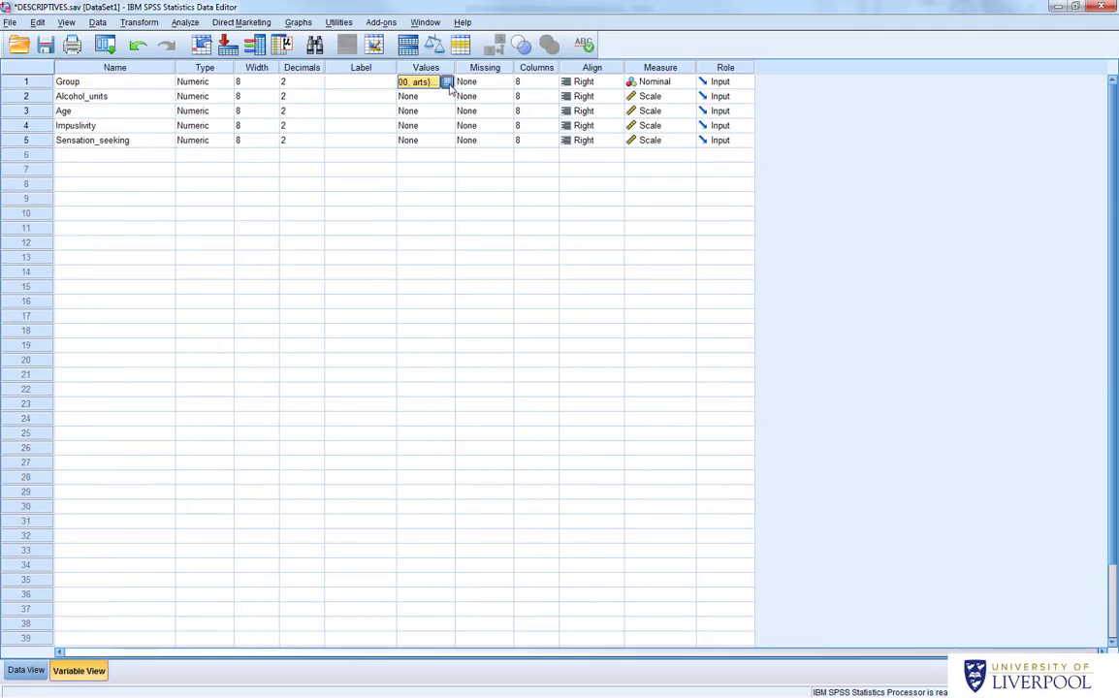
pyautogui.click(445, 83)
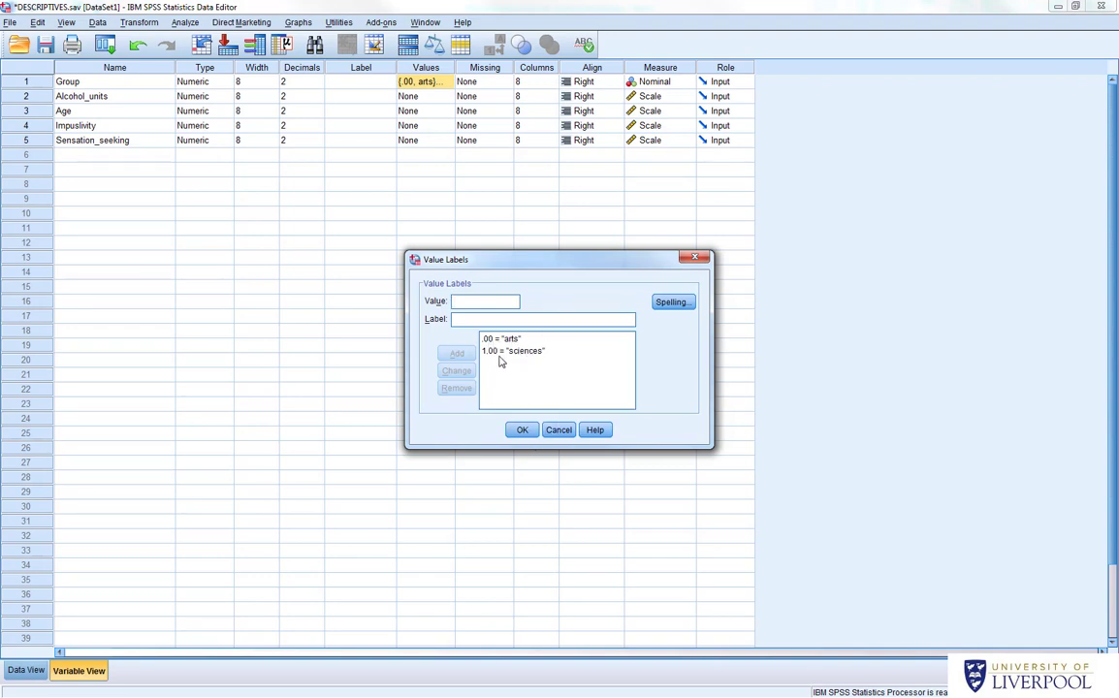
pyautogui.click(533, 428)
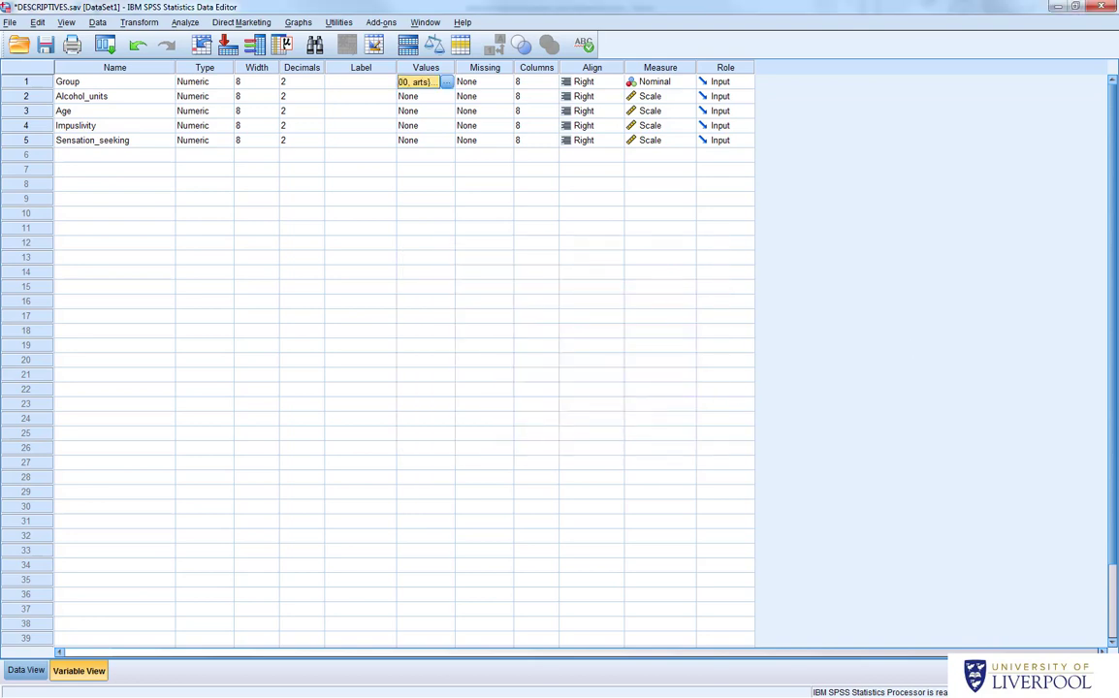
pyautogui.click(725, 228)
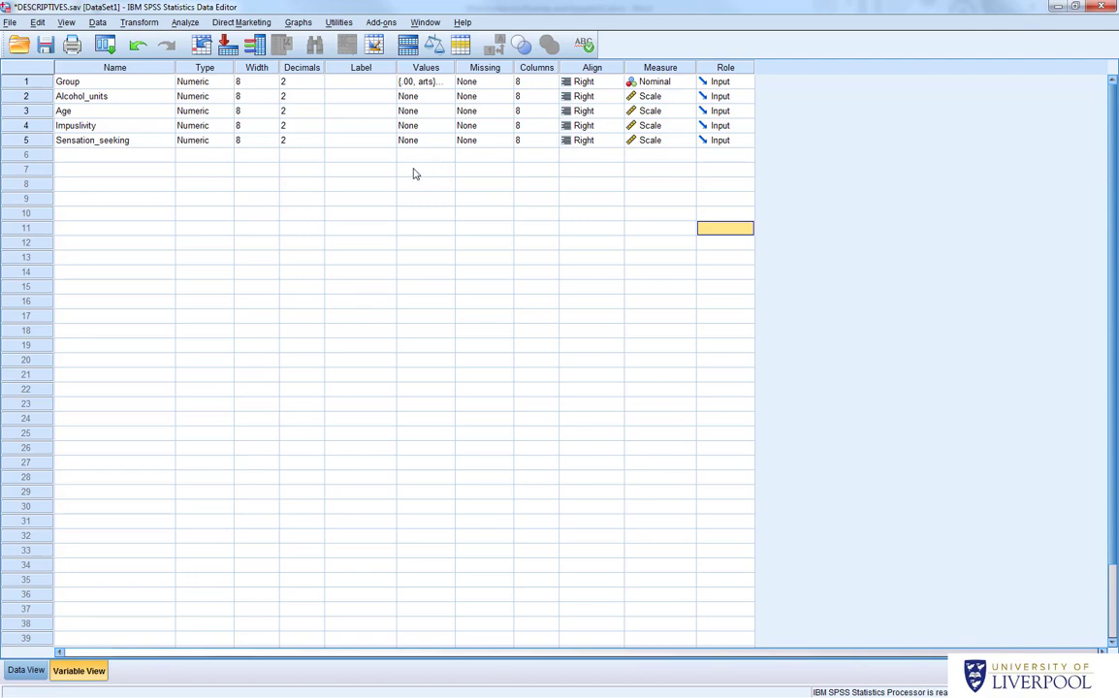
pyautogui.click(436, 85)
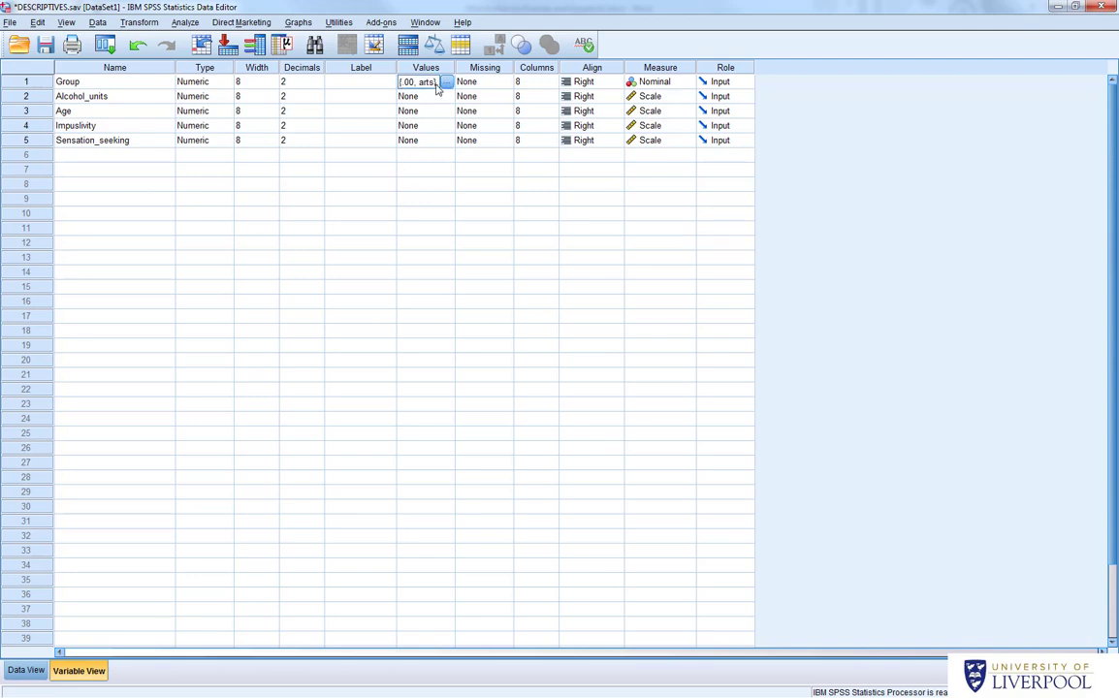
pyautogui.click(446, 81)
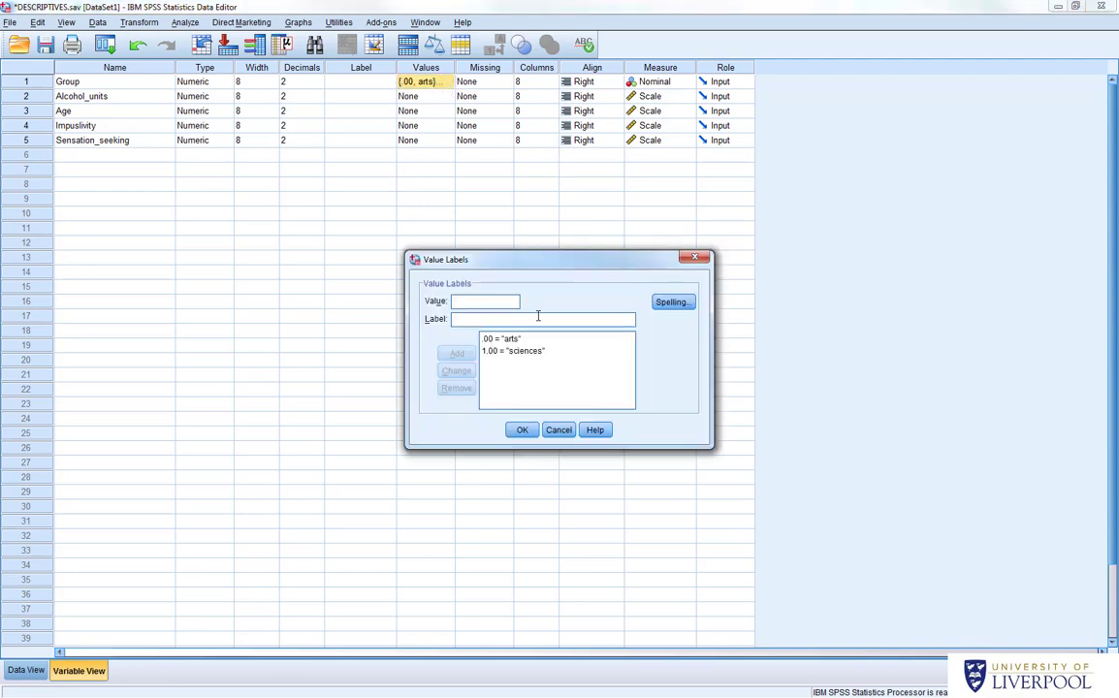
pyautogui.click(693, 257)
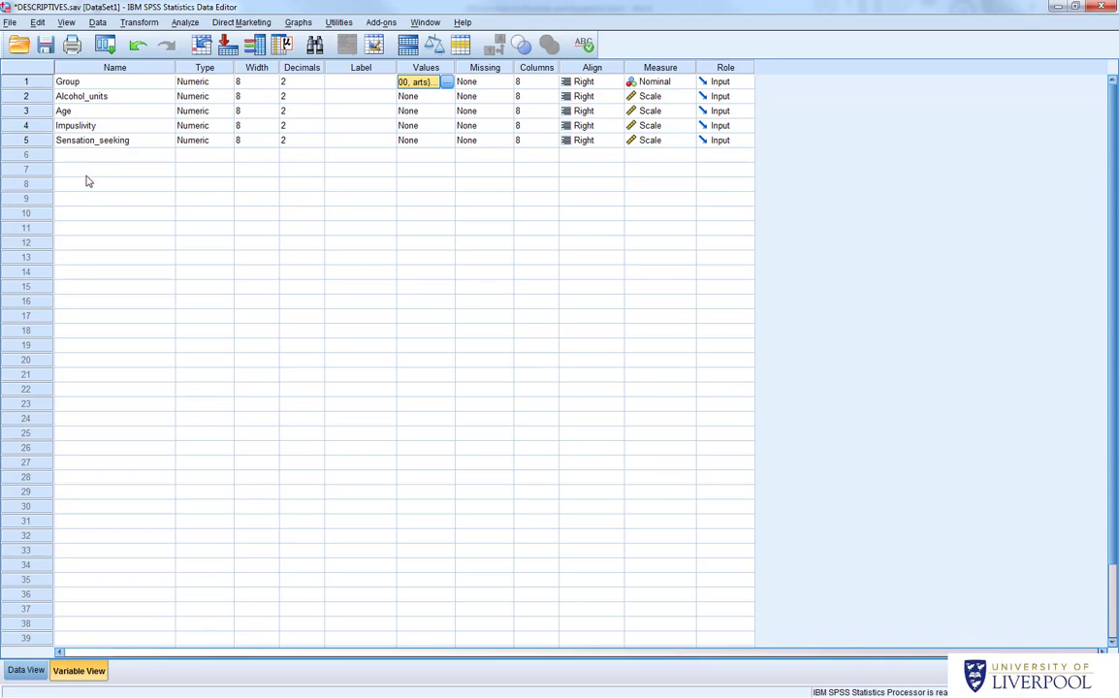
# Step: Return to Data View to show the case values for Group, Alcohol_units, Age, Impulsivity and Sensation_seeking
pyautogui.click(30, 670)
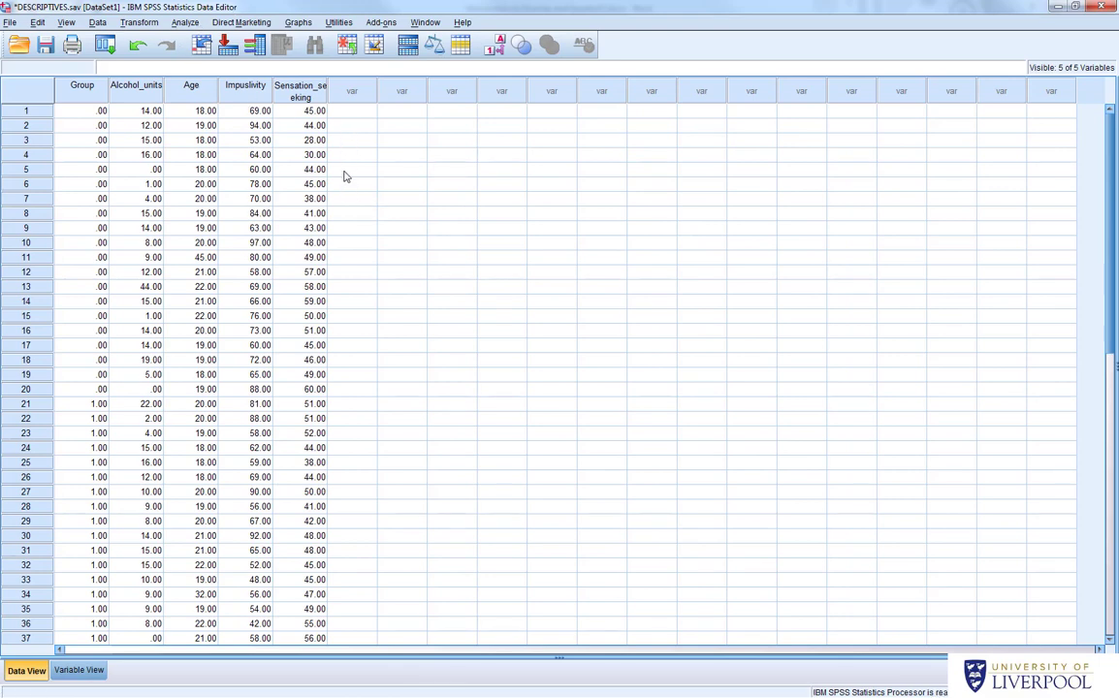
# Step: Open Descriptives and move all five variables, Group through Sensation_seeking, into Variable(s)
pyautogui.click(175, 23)
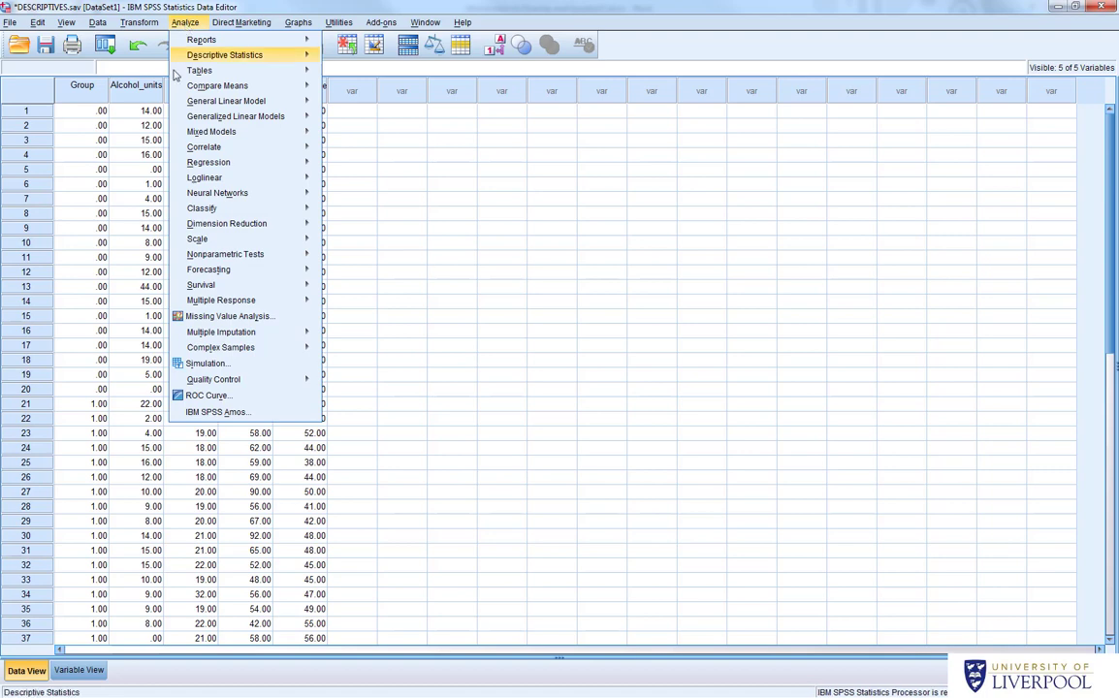
pyautogui.moveTo(235, 57)
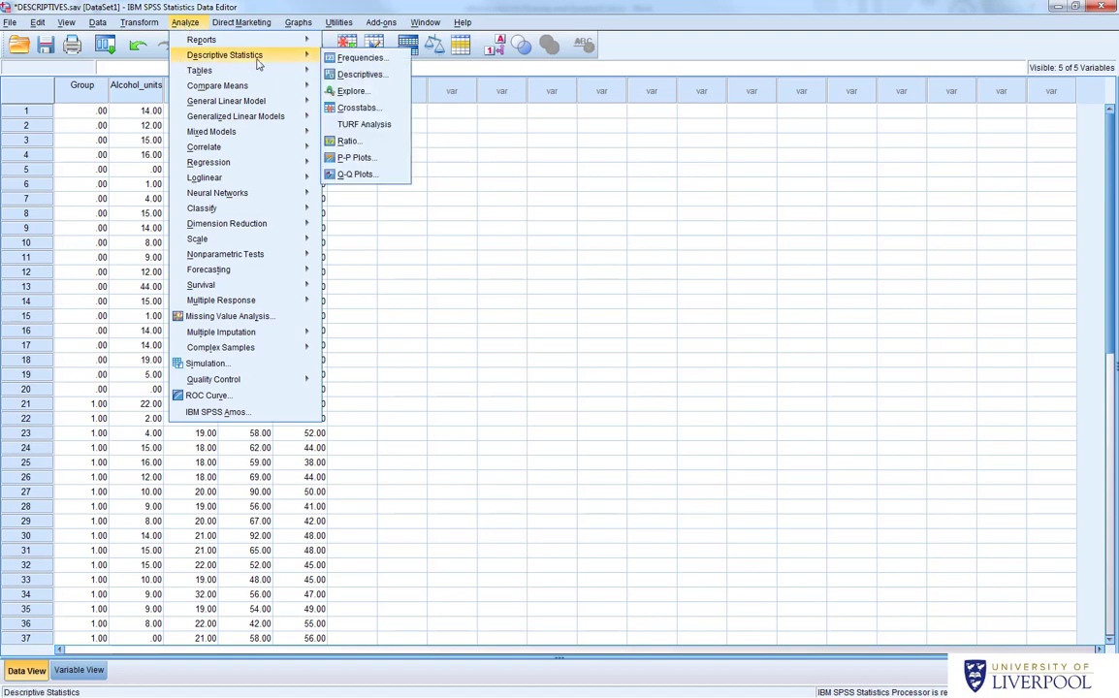
pyautogui.click(361, 75)
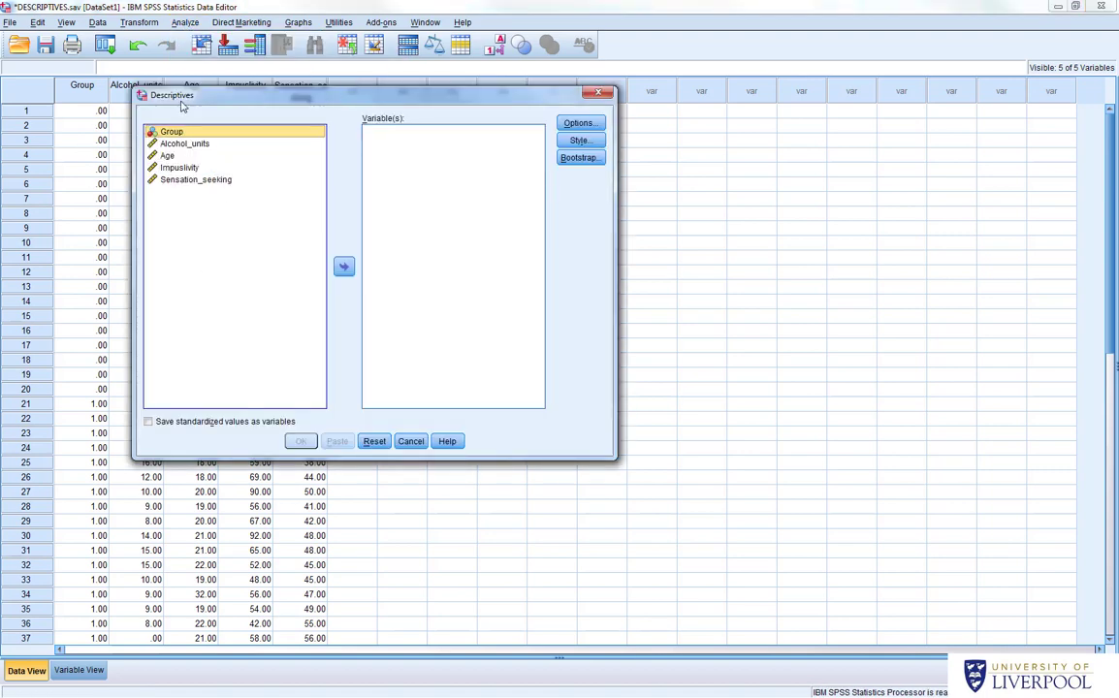
pyautogui.moveTo(180, 107); pyautogui.dragTo(150, 85)
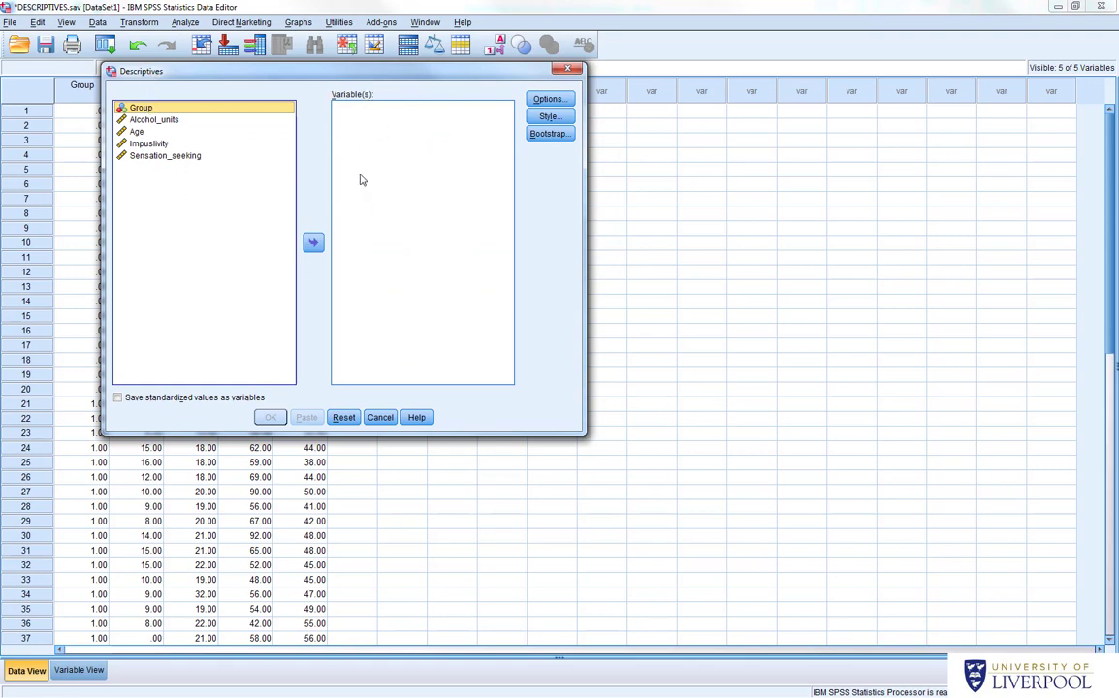
pyautogui.click(158, 155)
pyautogui.hotkey('shift', 'Home')
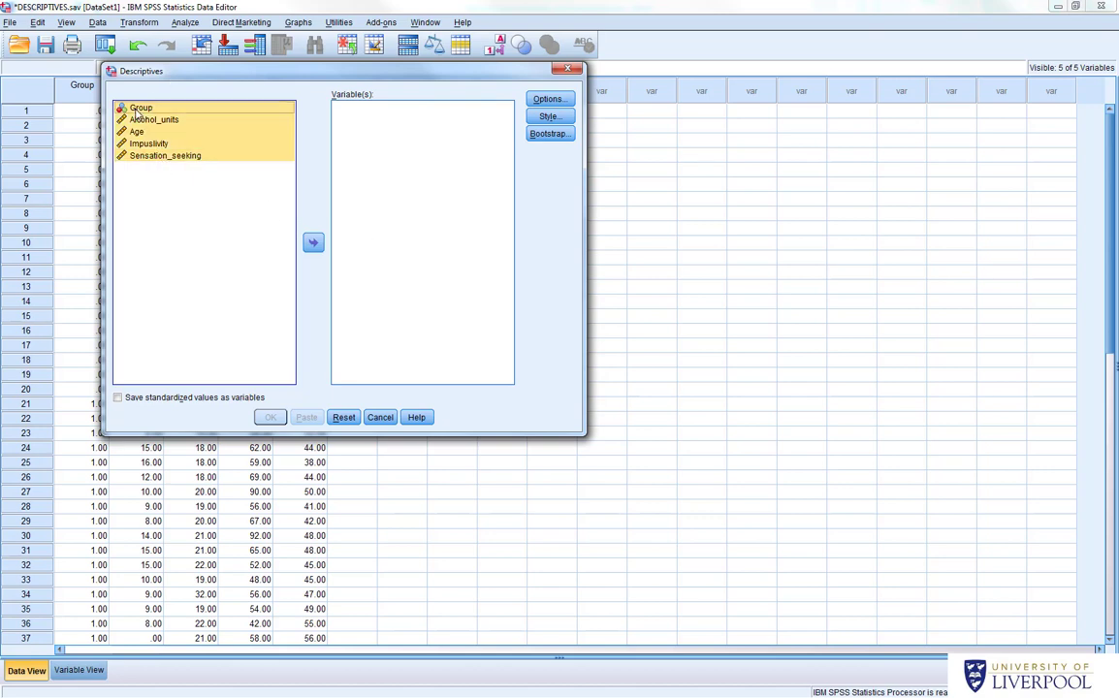
pyautogui.click(313, 242)
pyautogui.click(407, 155)
pyautogui.click(339, 109)
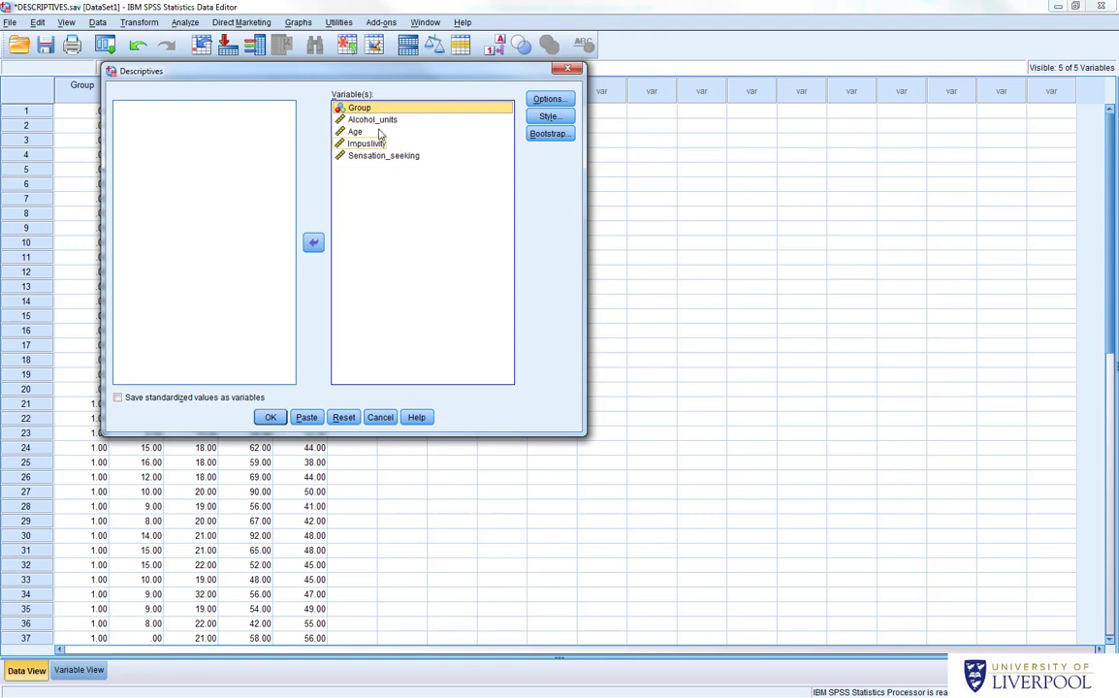
# Step: Review the Descriptives options Mean, Std. deviation, Minimum and Maximum, closing without applying changes
pyautogui.click(548, 99)
pyautogui.moveTo(260, 135); pyautogui.dragTo(254, 119)
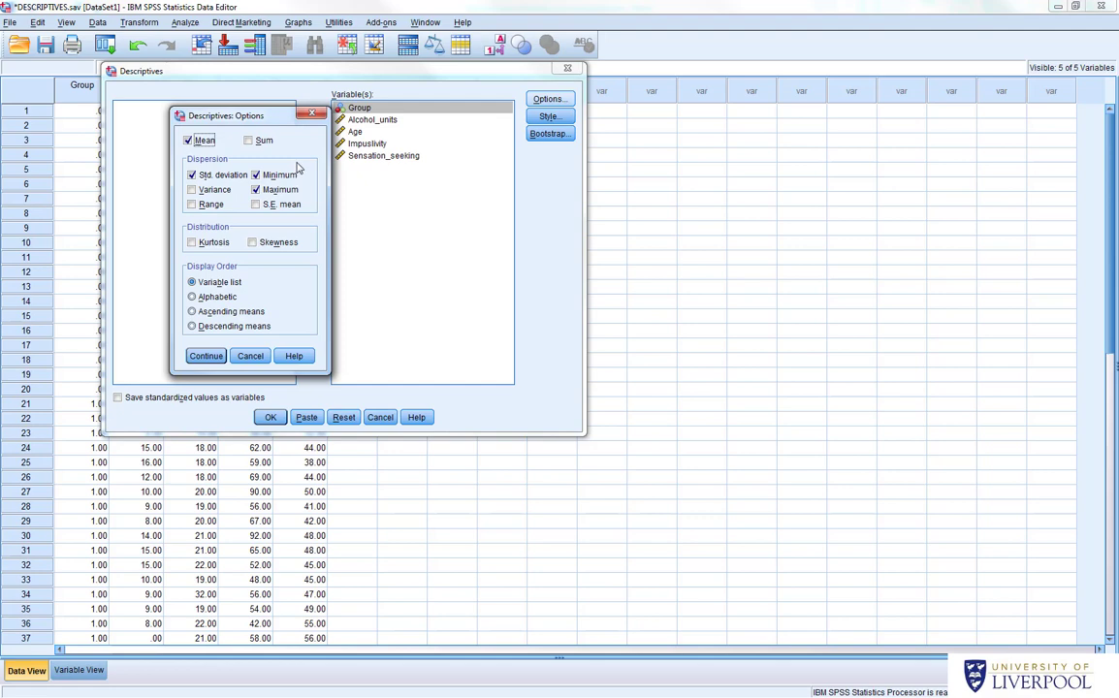
pyautogui.click(255, 175)
pyautogui.click(256, 190)
pyautogui.click(256, 177)
pyautogui.click(192, 175)
pyautogui.click(311, 113)
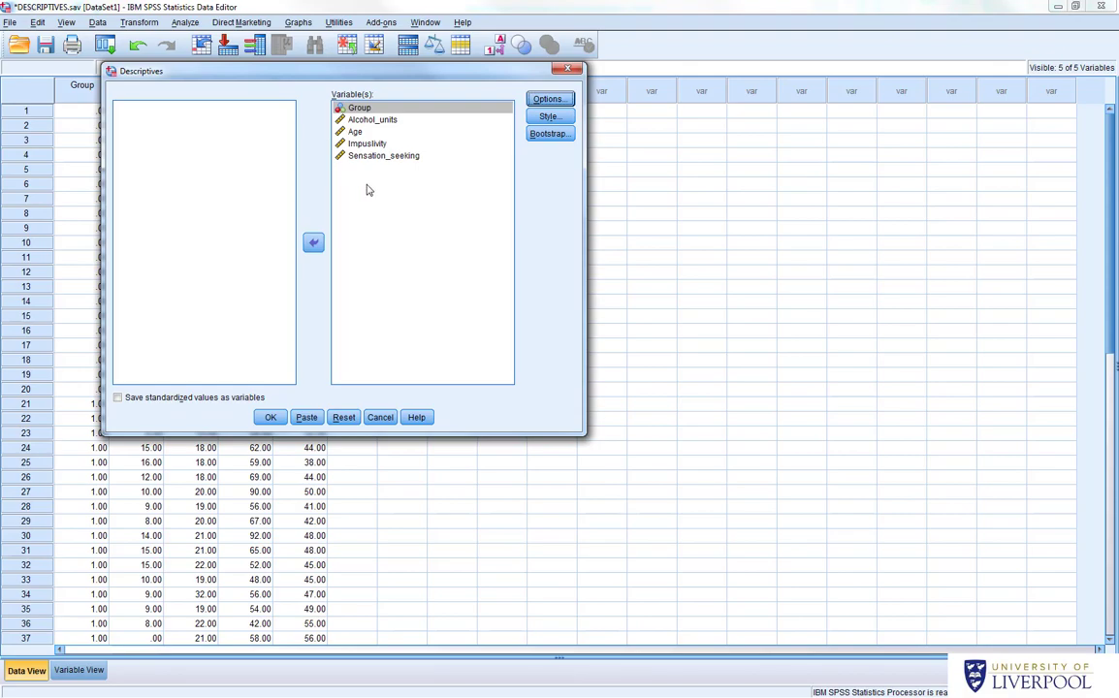
# Step: Run Descriptives and enlarge the Viewer to read the Descriptive Statistics table
pyautogui.click(271, 417)
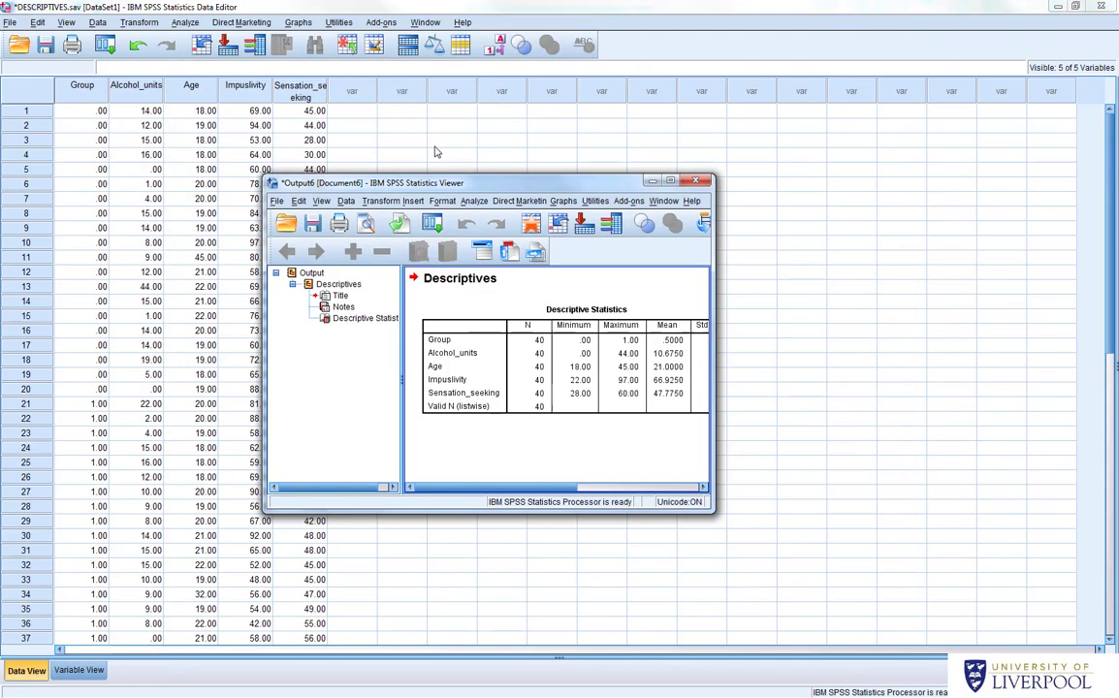
pyautogui.moveTo(500, 183); pyautogui.dragTo(390, 5)
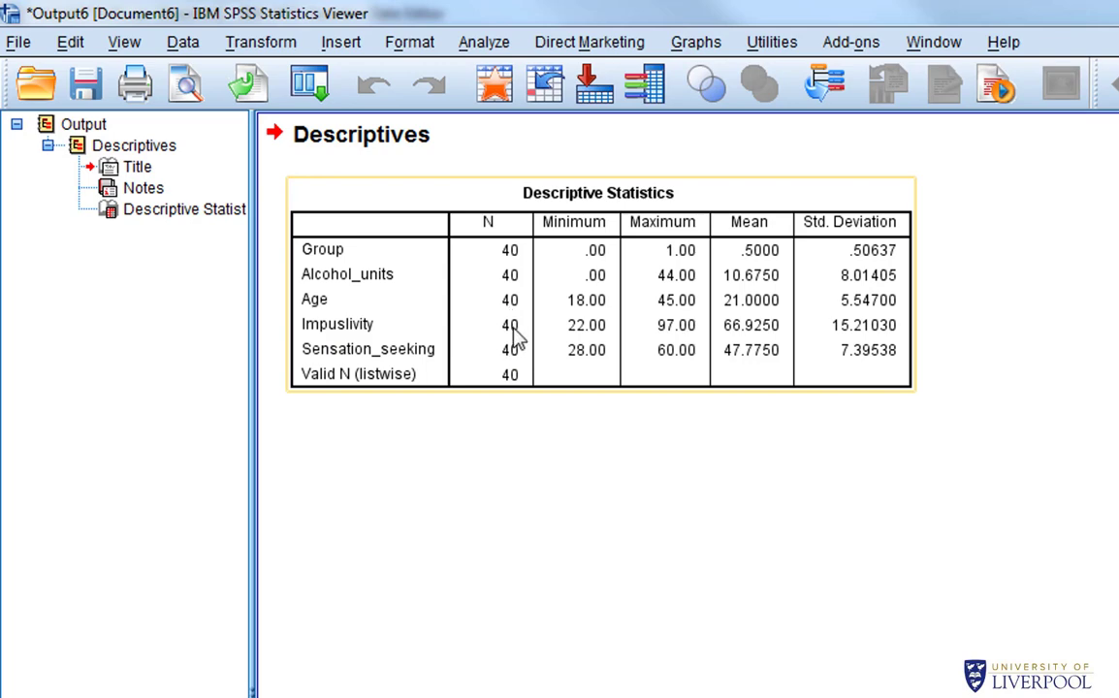
# Step: Inspect the Descriptive Statistics table, e.g. Alcohol_units mean 10.6750, SD 8.01405, N 40
pyautogui.click(526, 414)
pyautogui.click(475, 358)
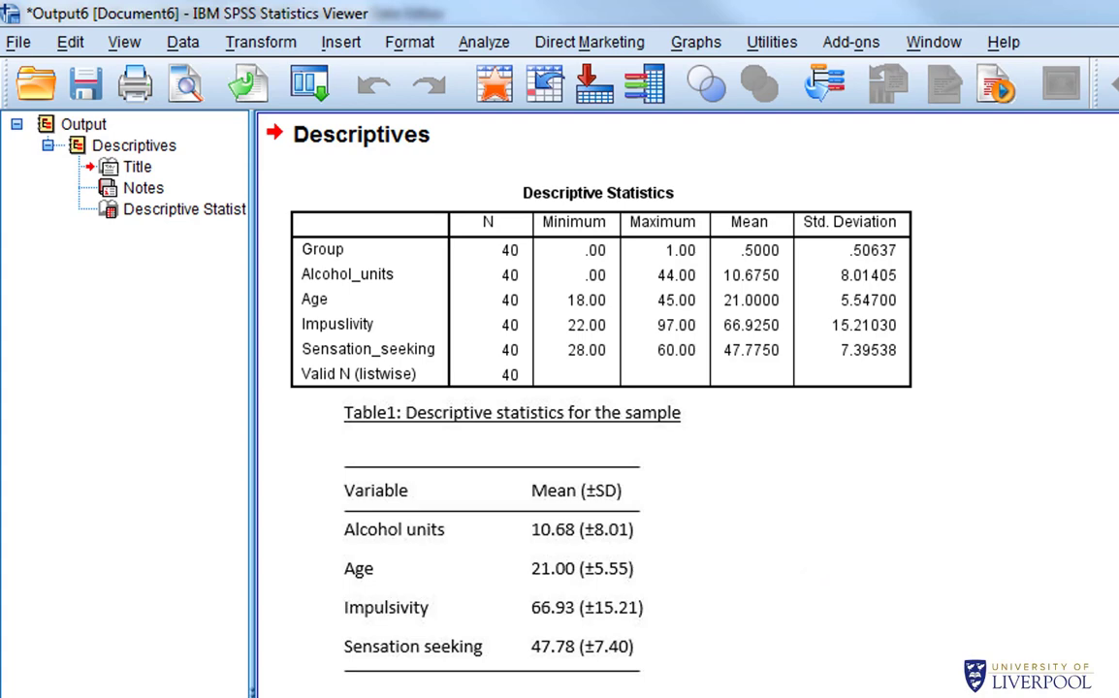
pyautogui.click(342, 256)
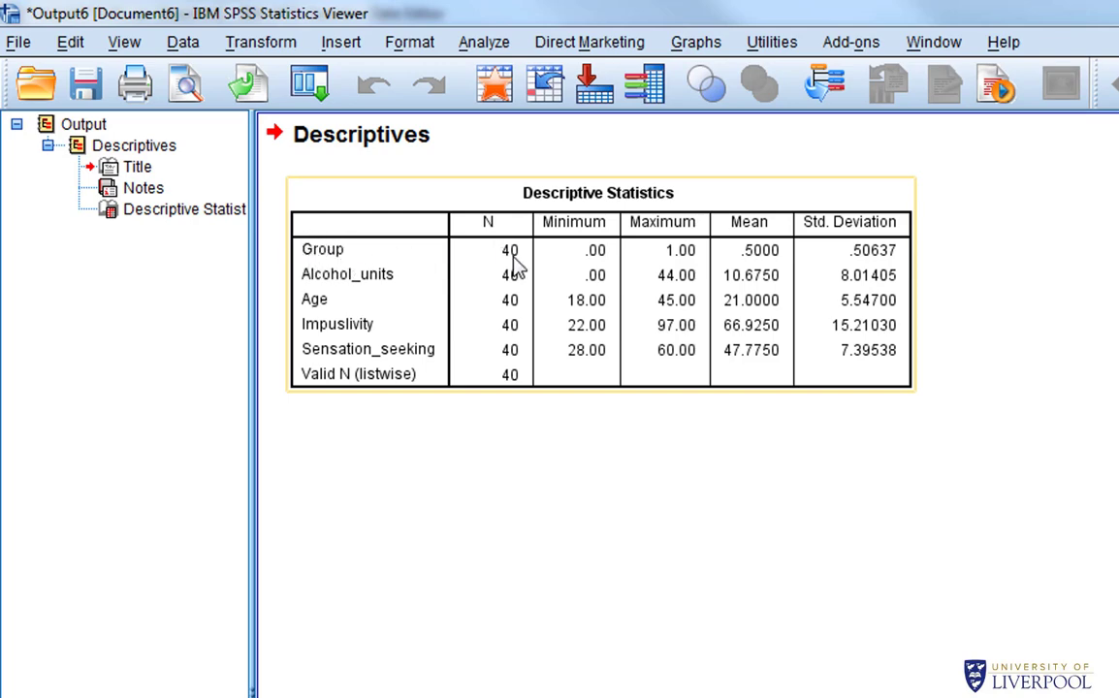
pyautogui.click(460, 485)
# Step: Run Frequencies on Group, showing 20 arts and 20 sciences cases, 50.0% each
pyautogui.click(599, 332)
pyautogui.click(365, 31)
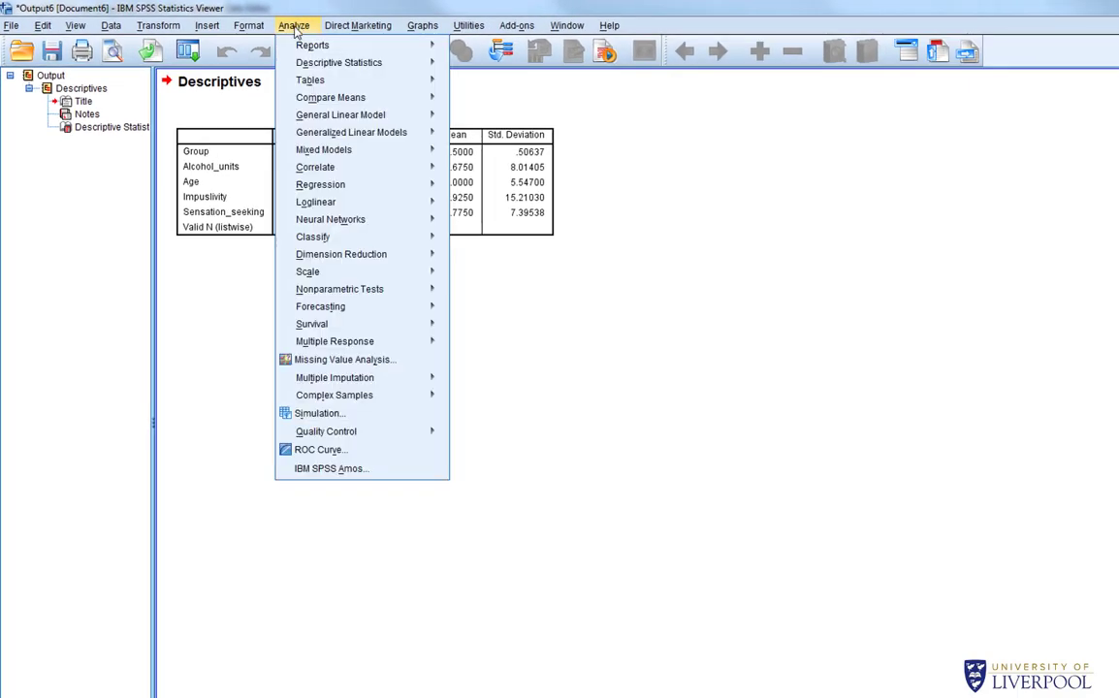
pyautogui.moveTo(420, 78)
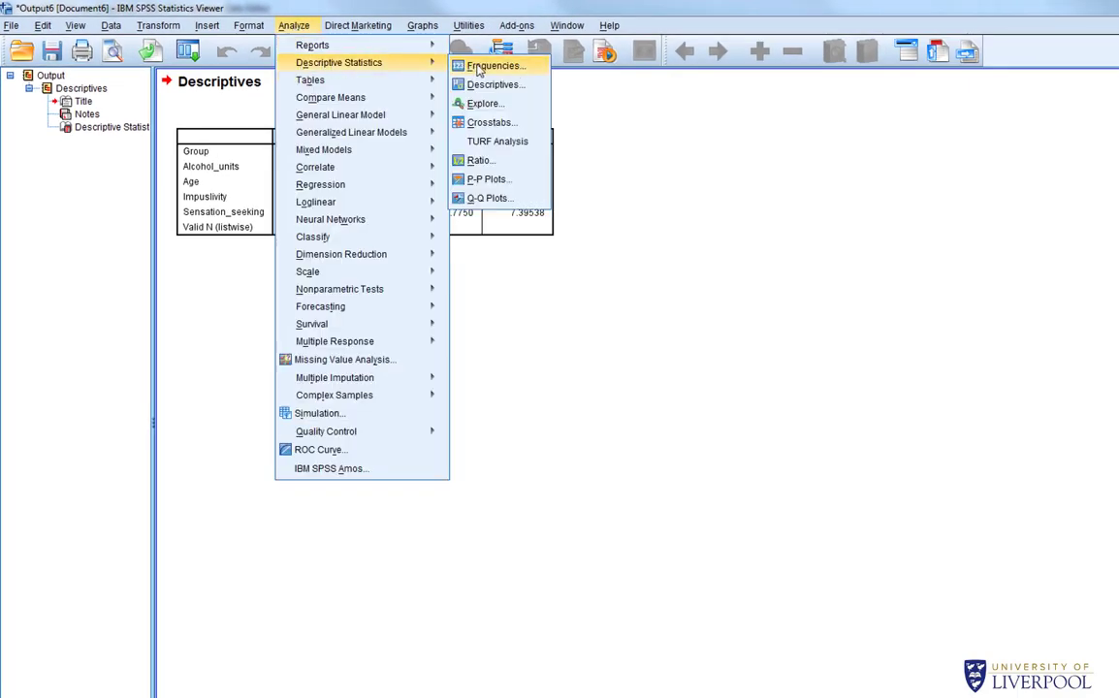
pyautogui.click(507, 71)
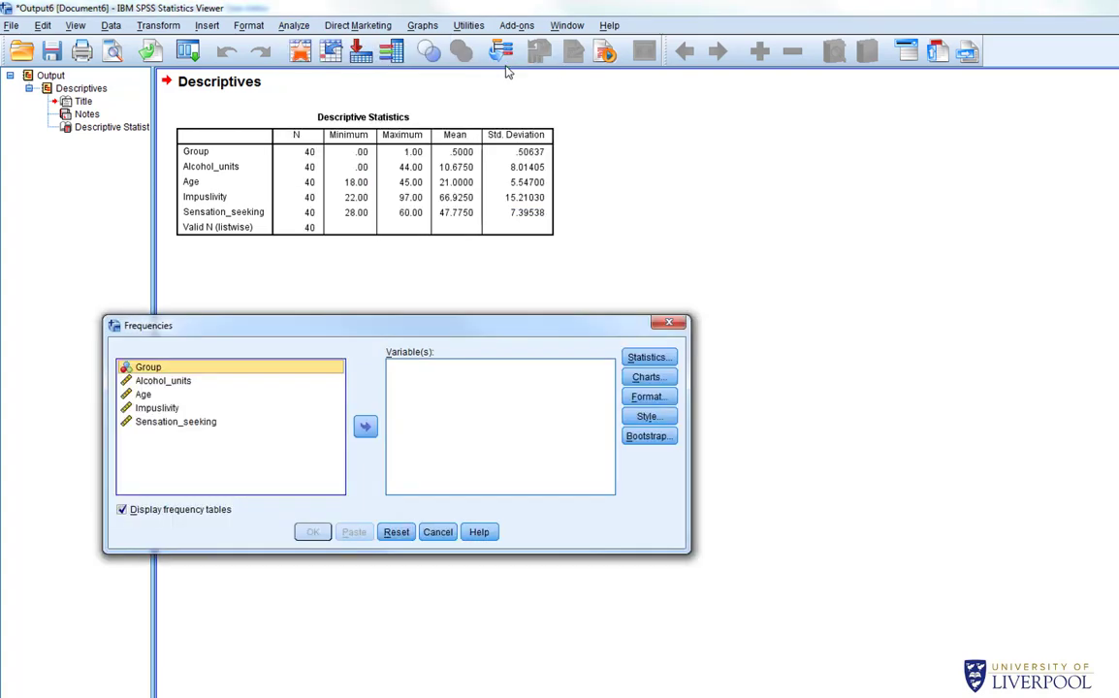
pyautogui.click(366, 429)
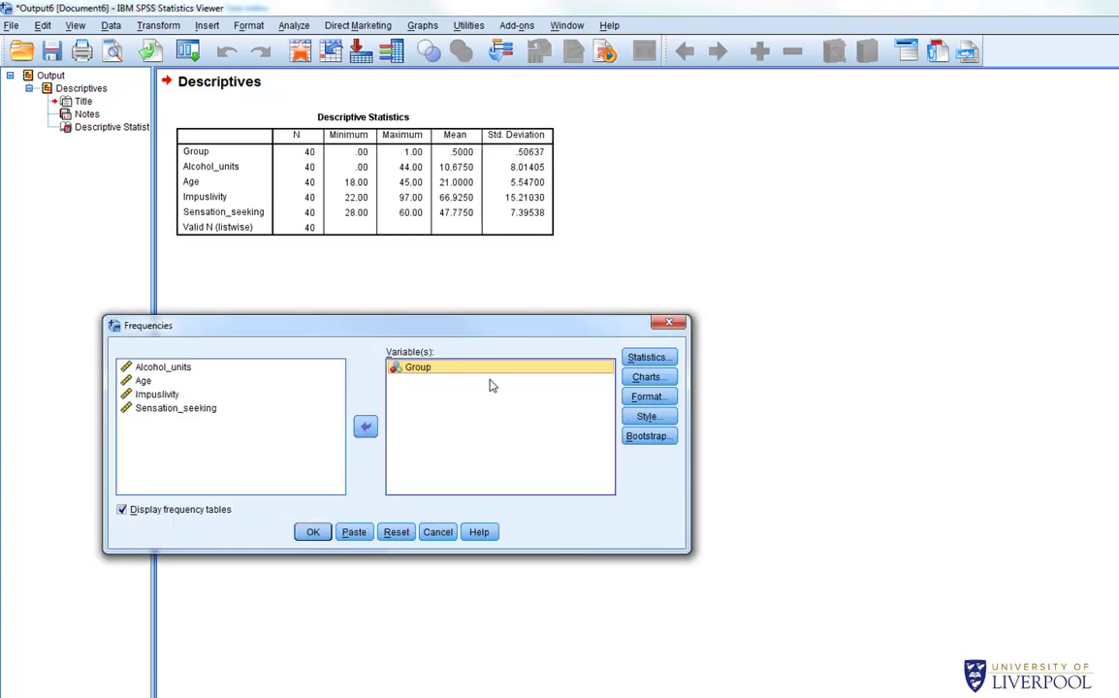
pyautogui.click(379, 541)
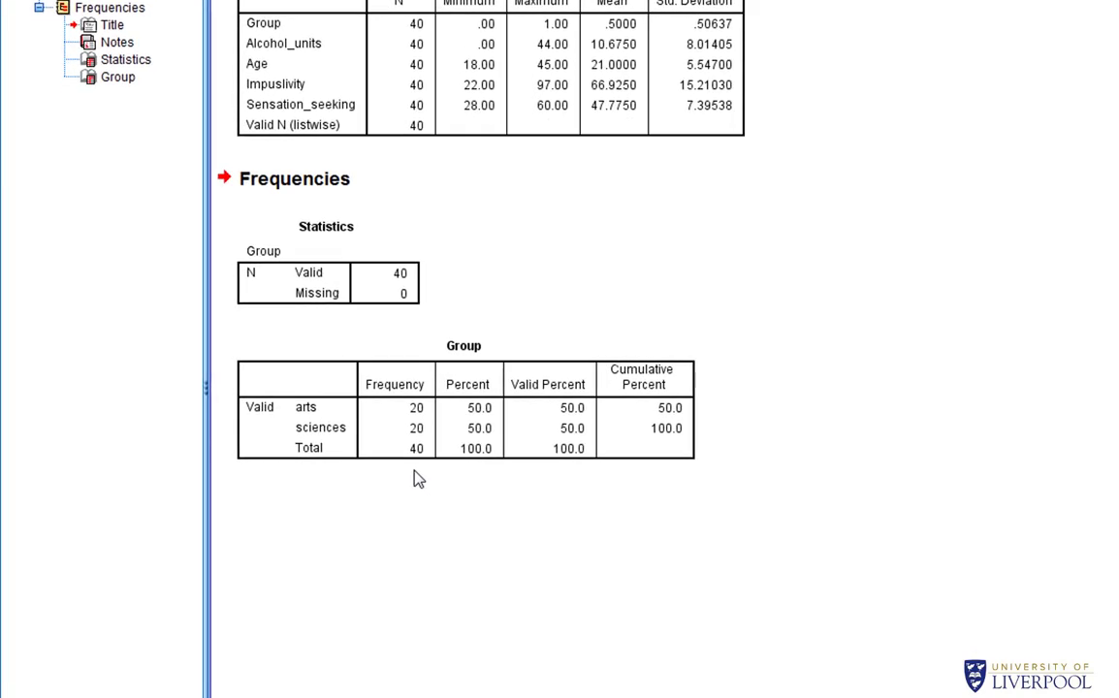
pyautogui.click(250, 452)
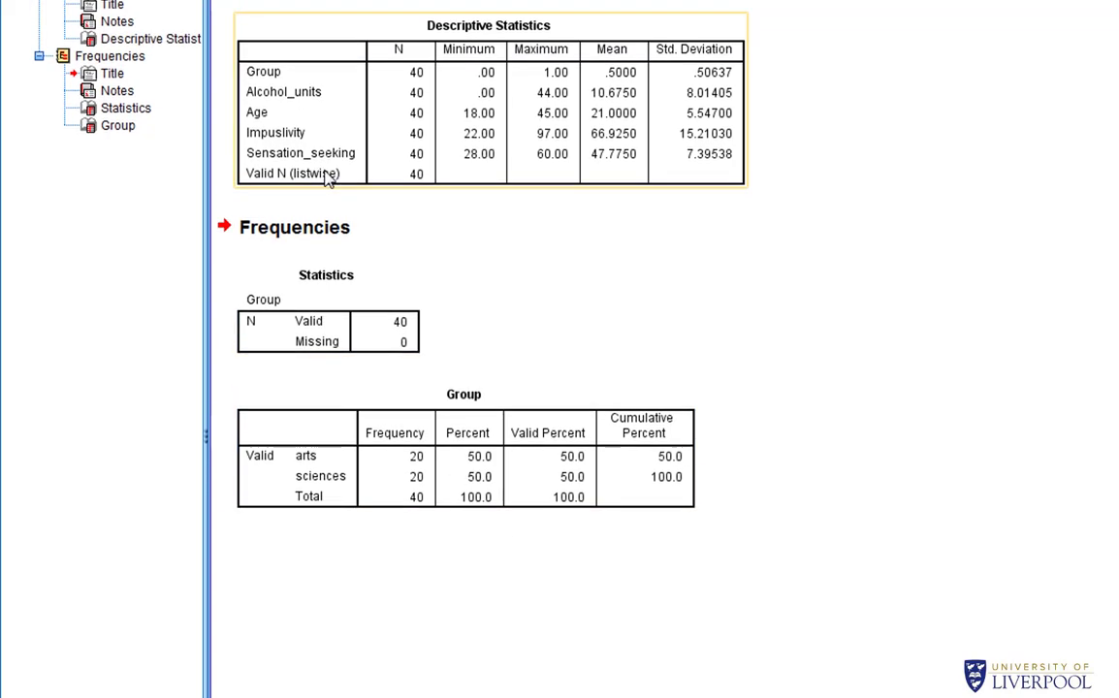
pyautogui.click(411, 31)
pyautogui.moveTo(378, 76)
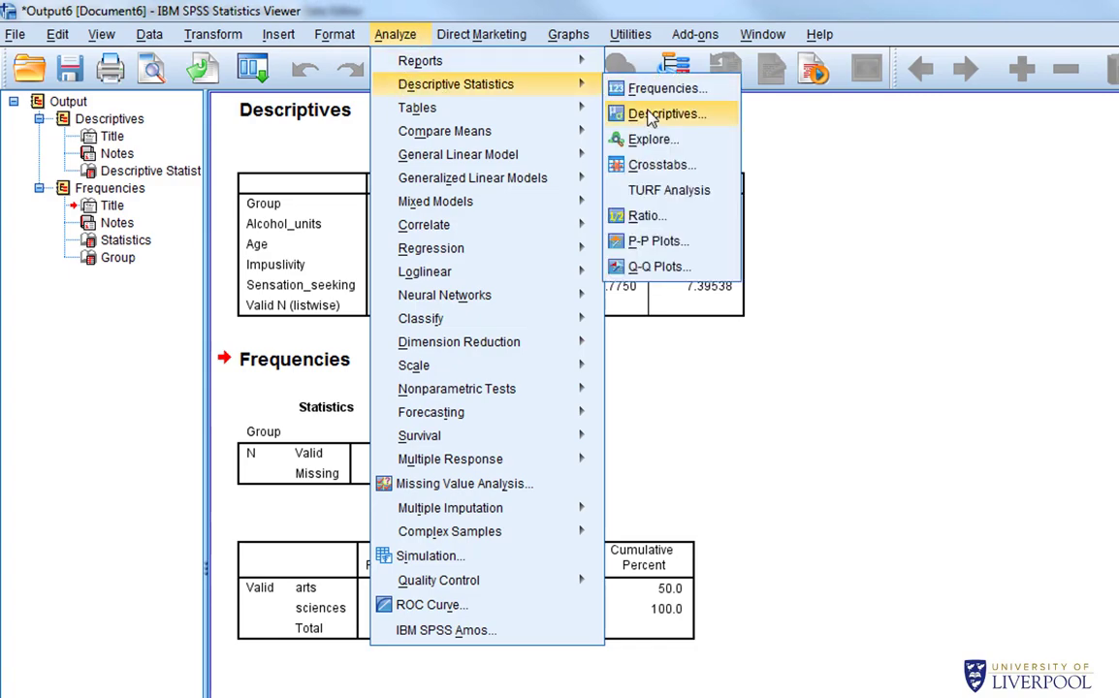
pyautogui.click(626, 108)
pyautogui.click(843, 153)
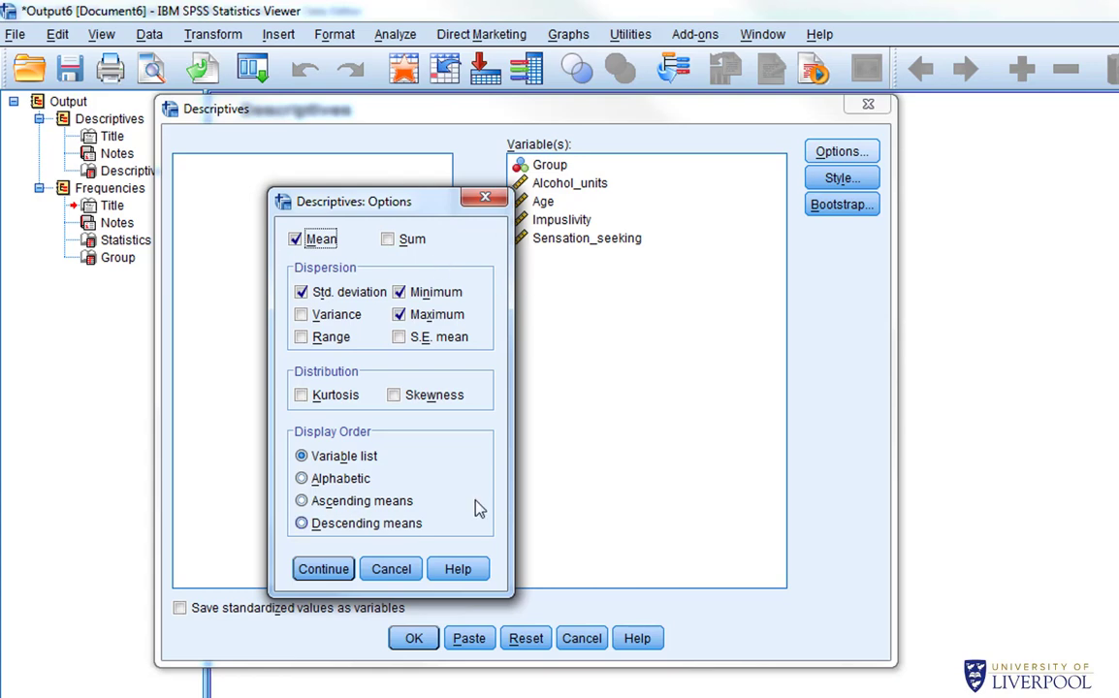
pyautogui.click(484, 198)
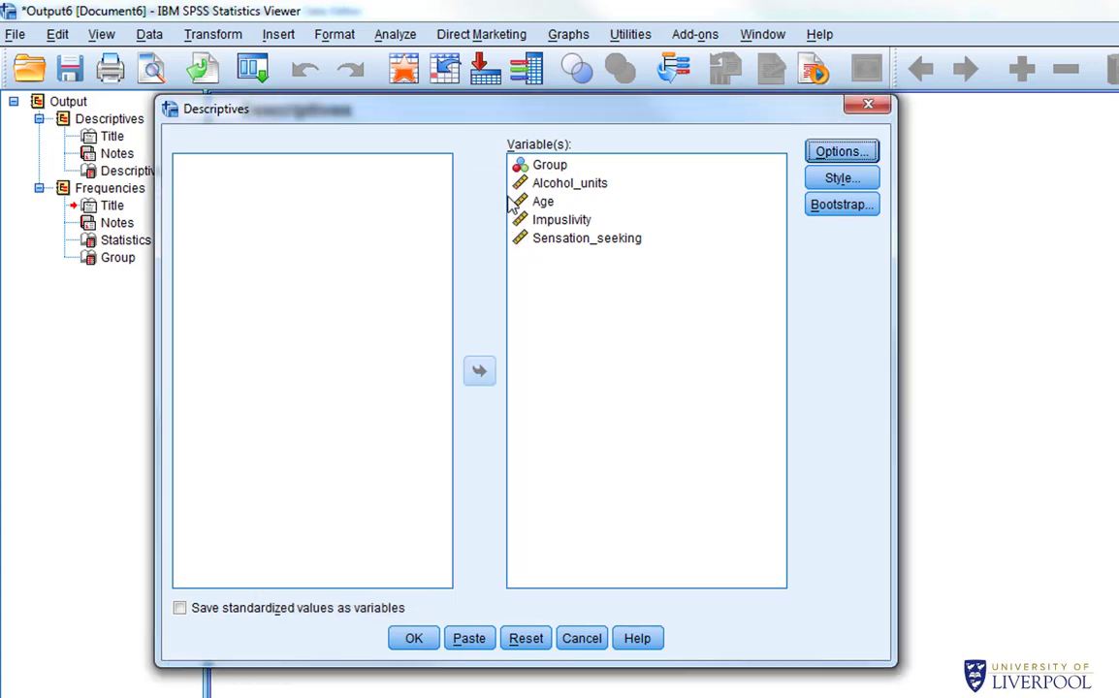
pyautogui.click(869, 104)
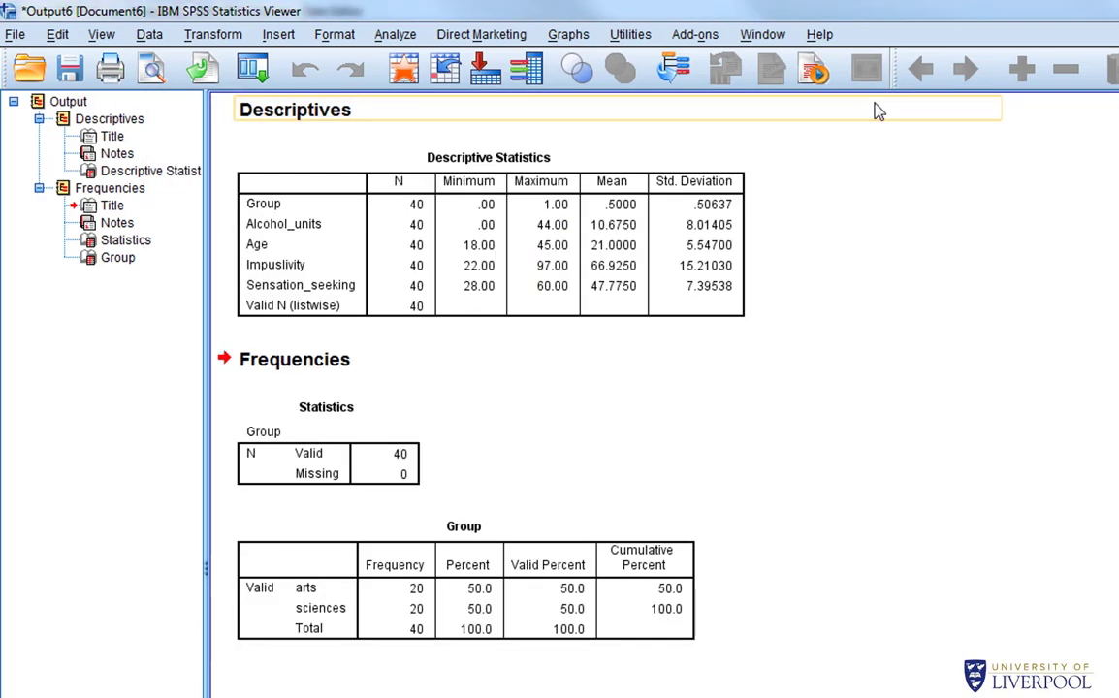
# Step: Open Explore with Alcohol_units, Age, Impulsivity and Sensation_seeking as dependents, displaying Statistics only
pyautogui.click(395, 34)
pyautogui.moveTo(412, 83)
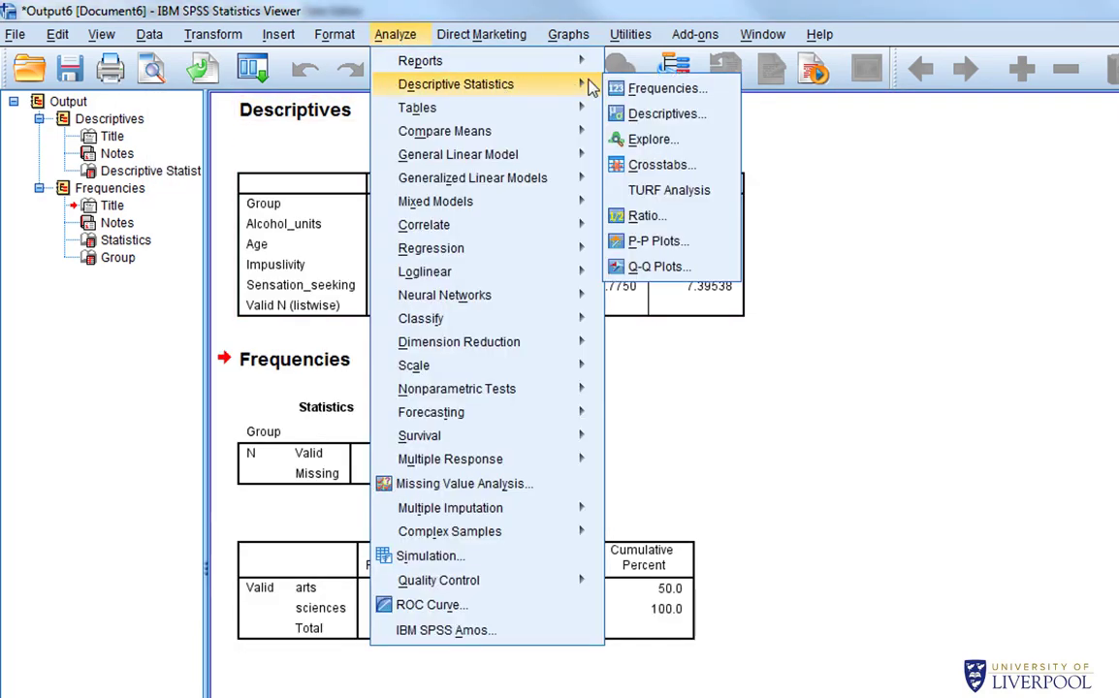
pyautogui.click(683, 150)
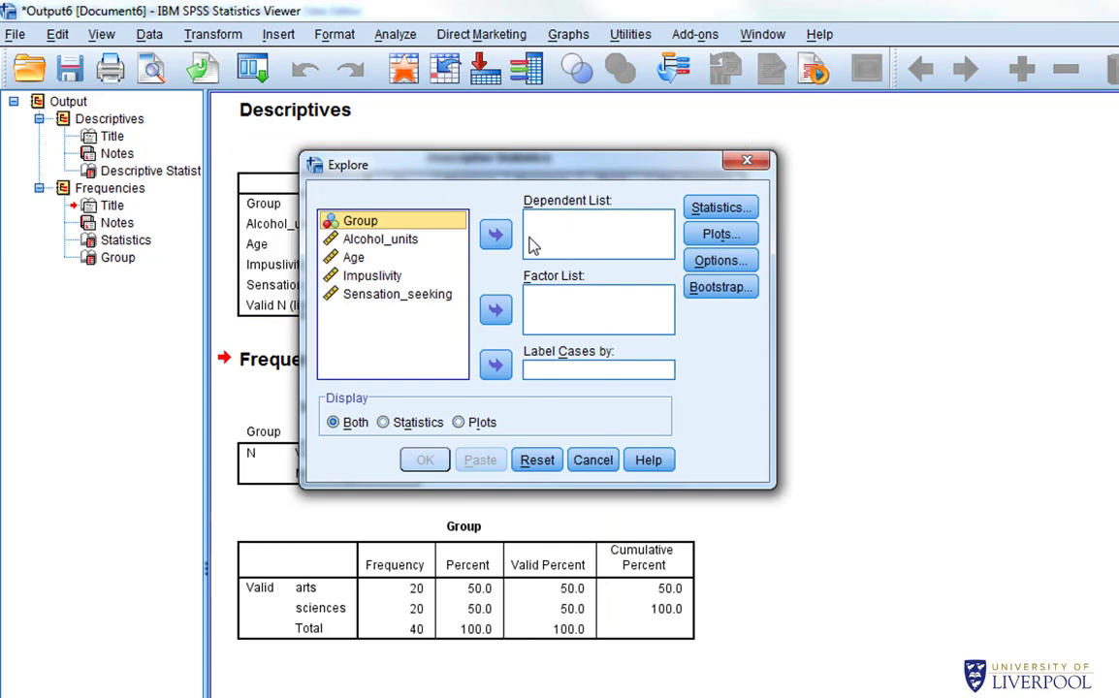
pyautogui.click(344, 242)
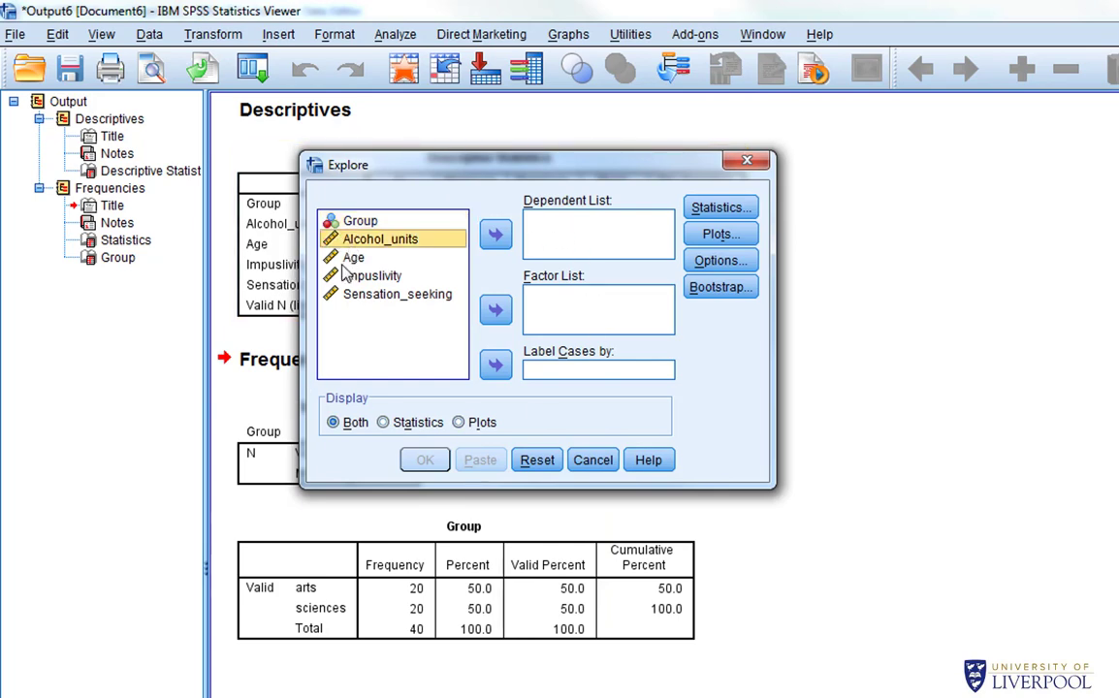
pyautogui.keyDown('shift'); pyautogui.click(351, 257); pyautogui.keyUp('shift')
pyautogui.keyDown('shift'); pyautogui.click(369, 276); pyautogui.keyUp('shift')
pyautogui.keyDown('shift'); pyautogui.click(387, 294); pyautogui.keyUp('shift')
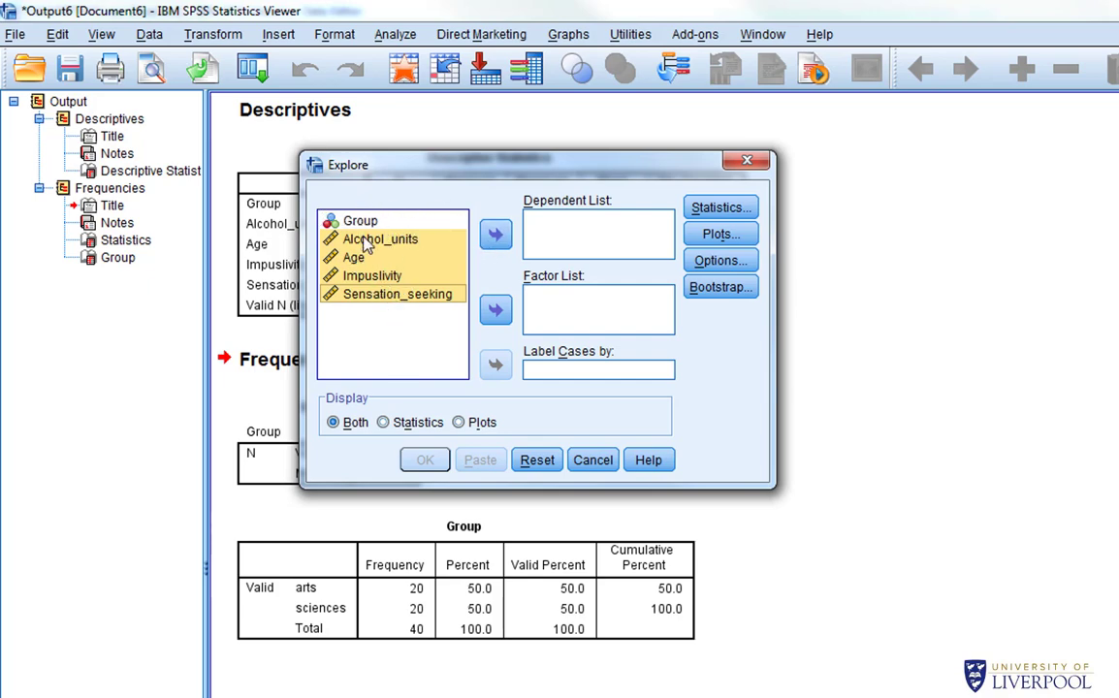
pyautogui.click(494, 233)
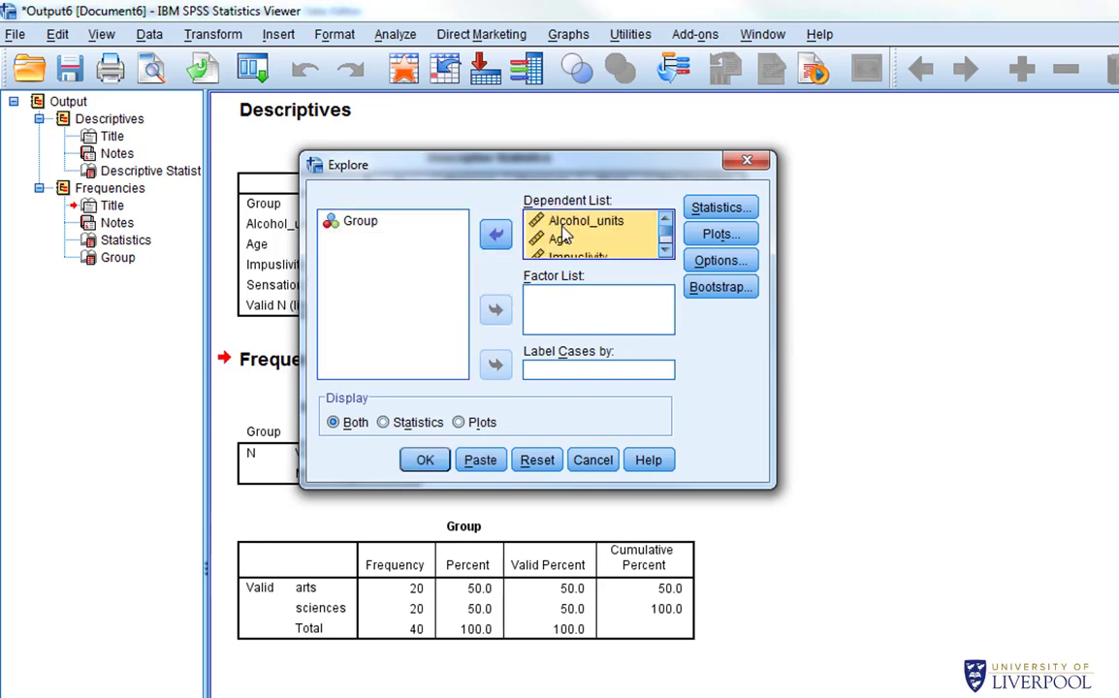
pyautogui.click(665, 249)
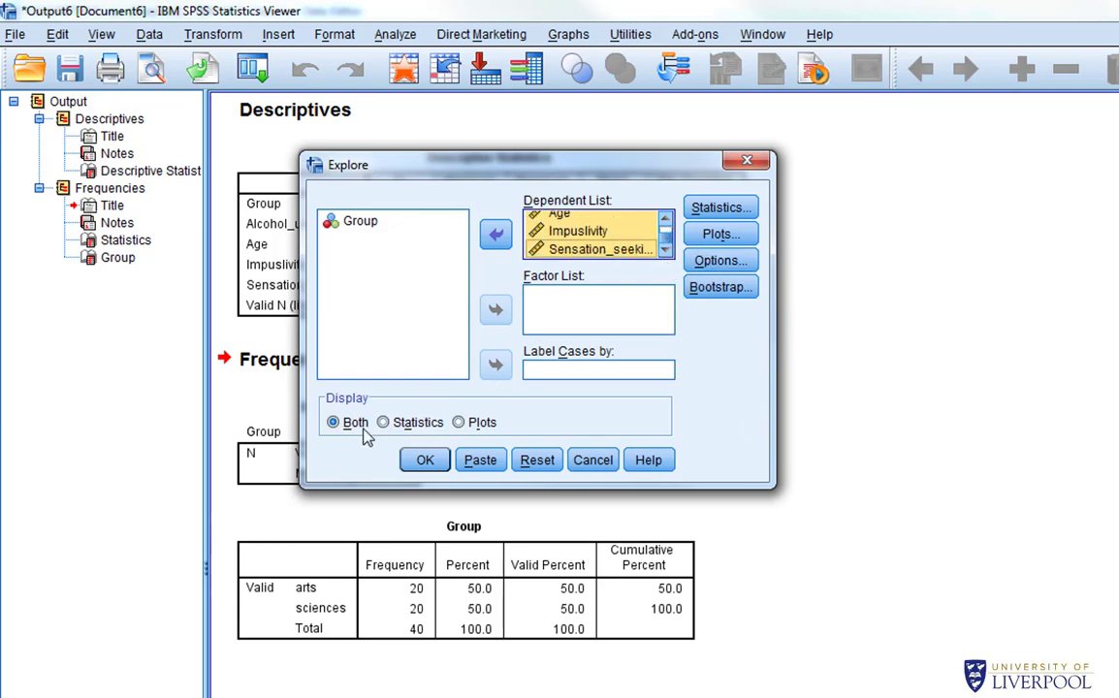
pyautogui.click(415, 430)
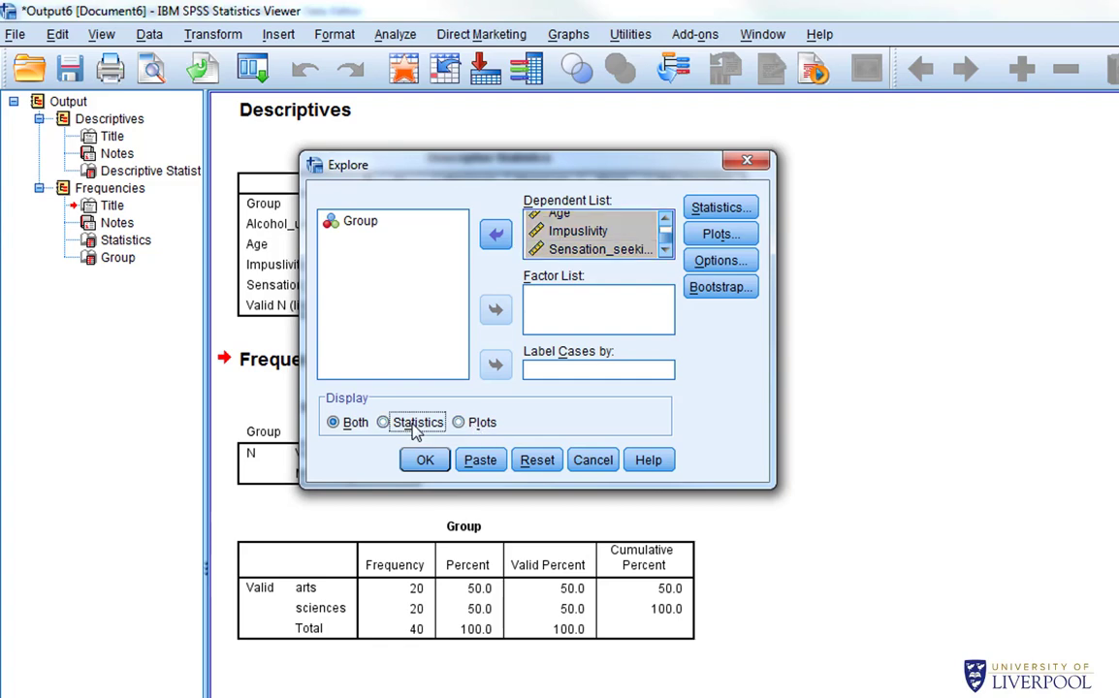
# Step: Set Explore's Display option to Both and view its Statistics settings (Descriptives, 95% interval)
pyautogui.click(481, 424)
pyautogui.click(392, 426)
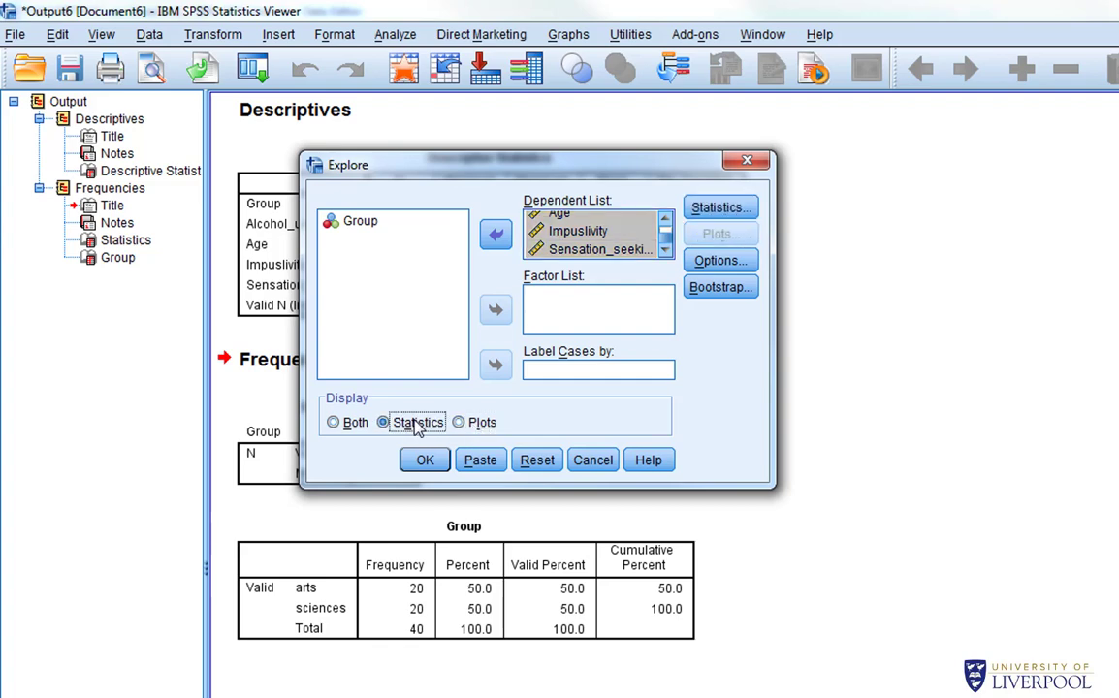
pyautogui.click(341, 426)
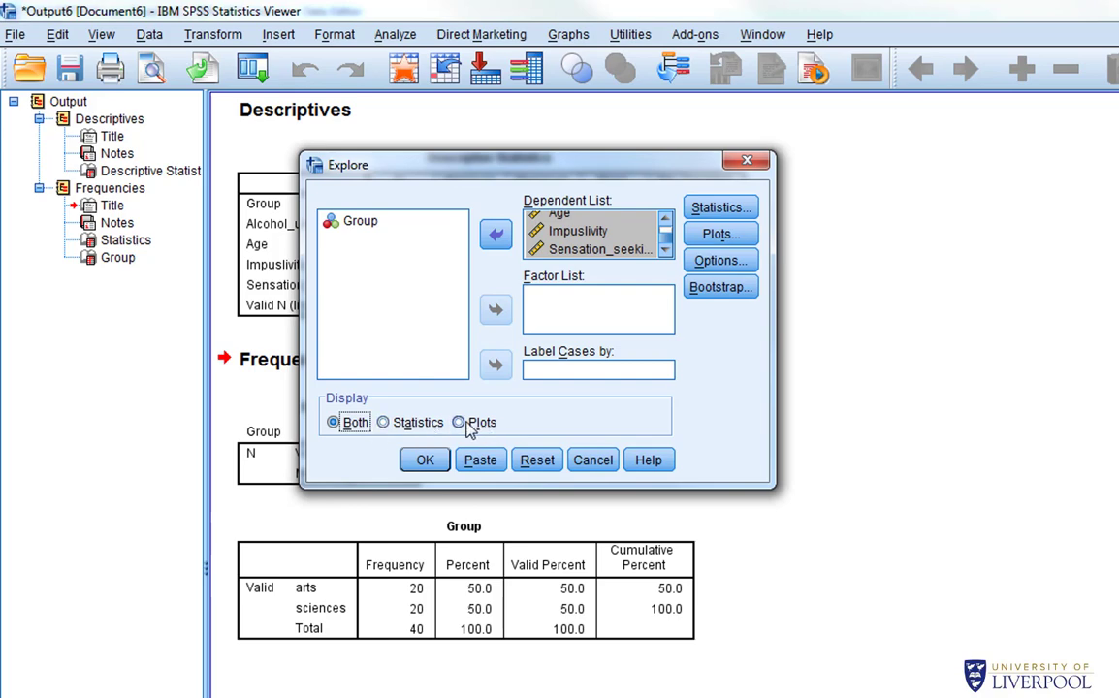
pyautogui.click(462, 424)
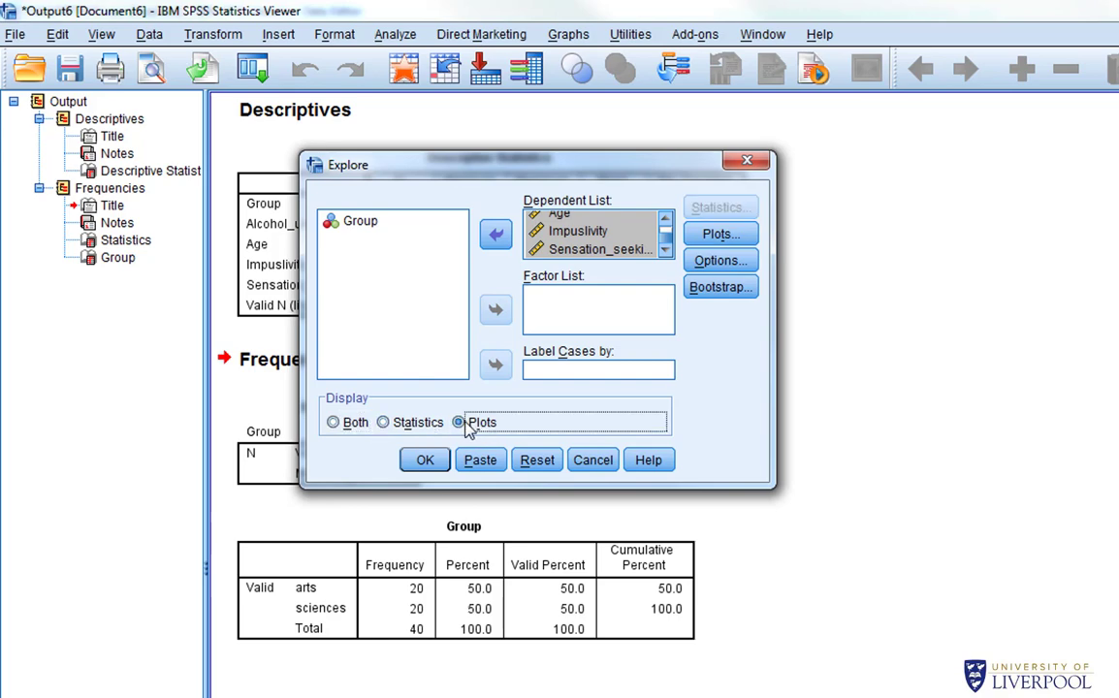
pyautogui.click(380, 423)
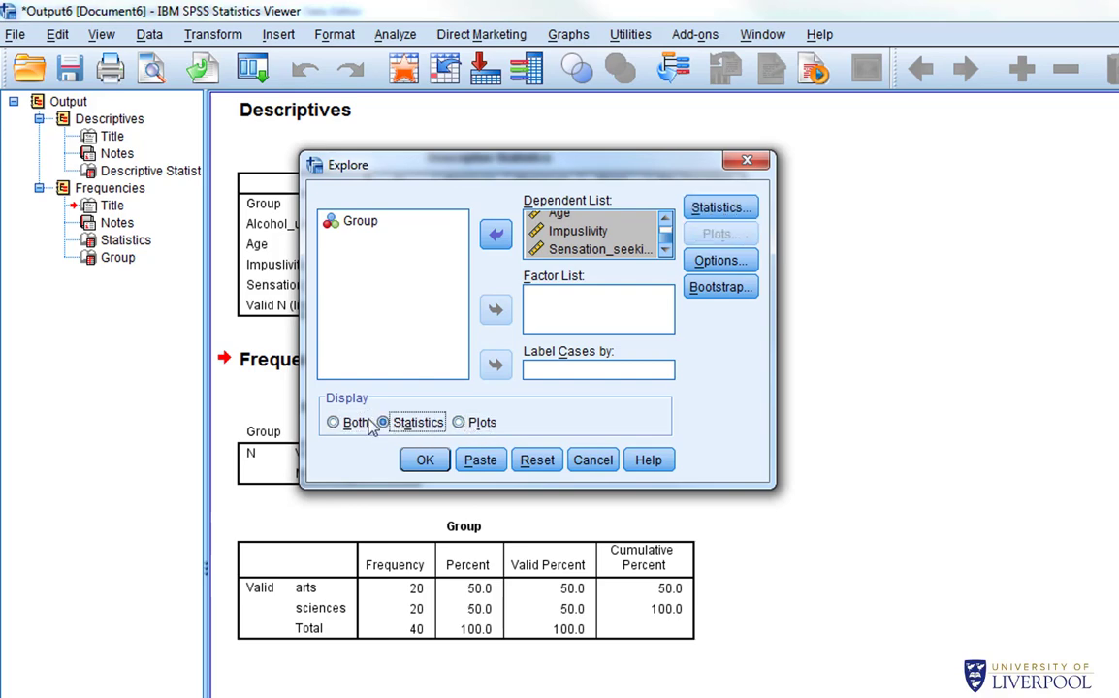
pyautogui.click(458, 423)
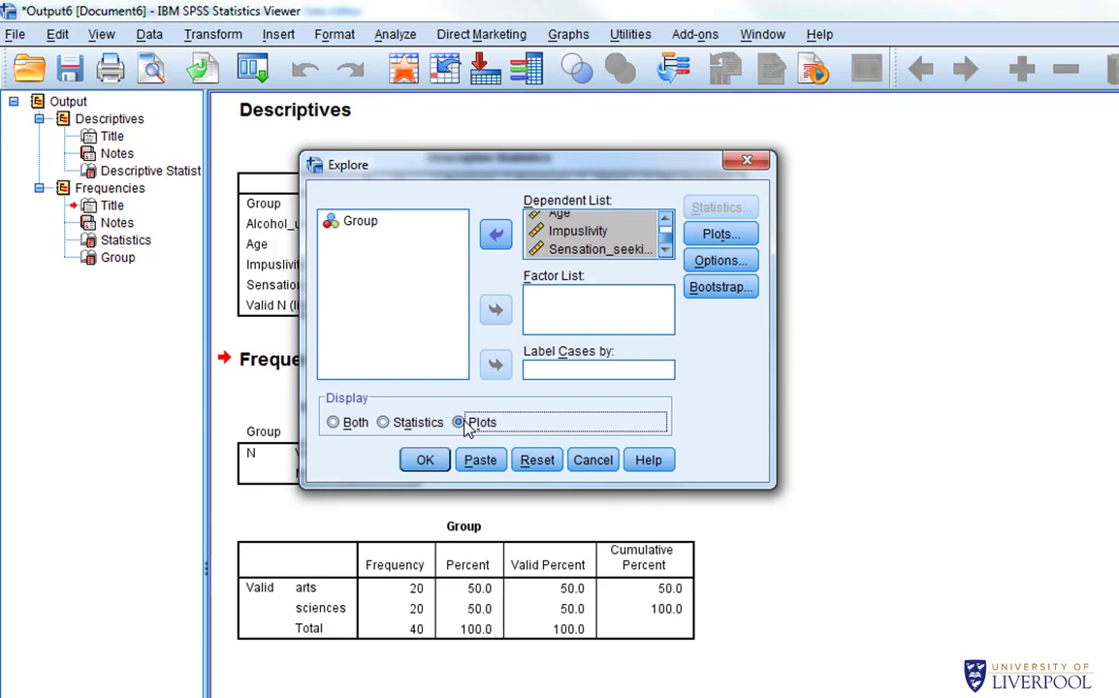
pyautogui.click(355, 424)
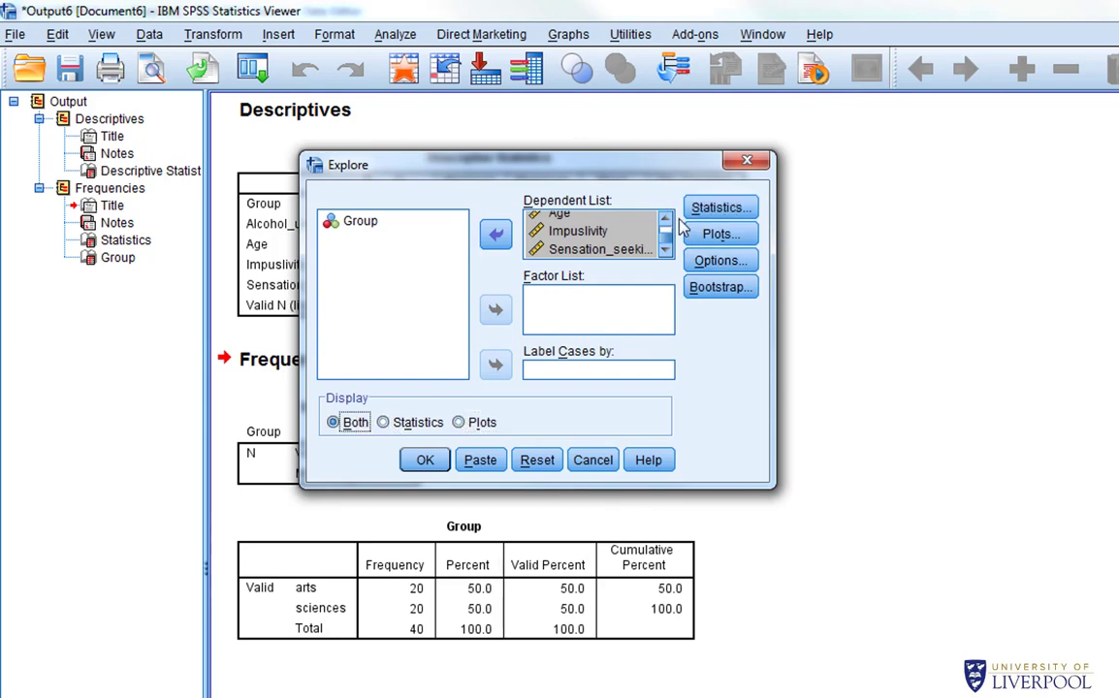
pyautogui.click(719, 206)
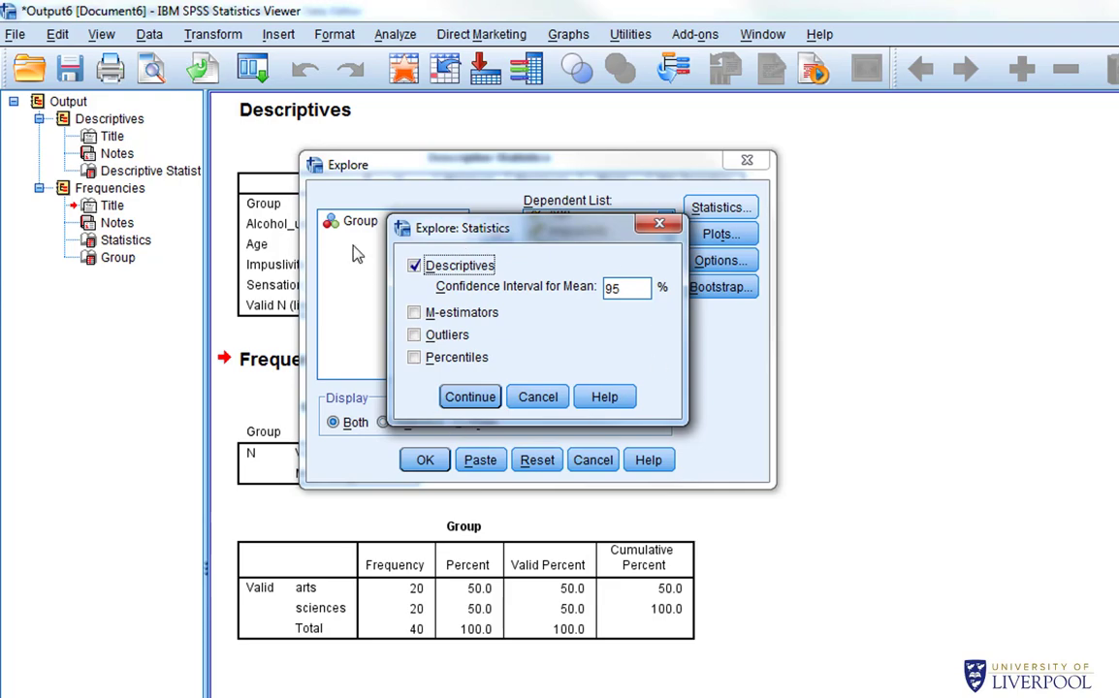
# Step: Check the Plots settings and run Explore, producing descriptives, stem-and-leaf plots and boxplots
pyautogui.click(659, 224)
pyautogui.click(749, 236)
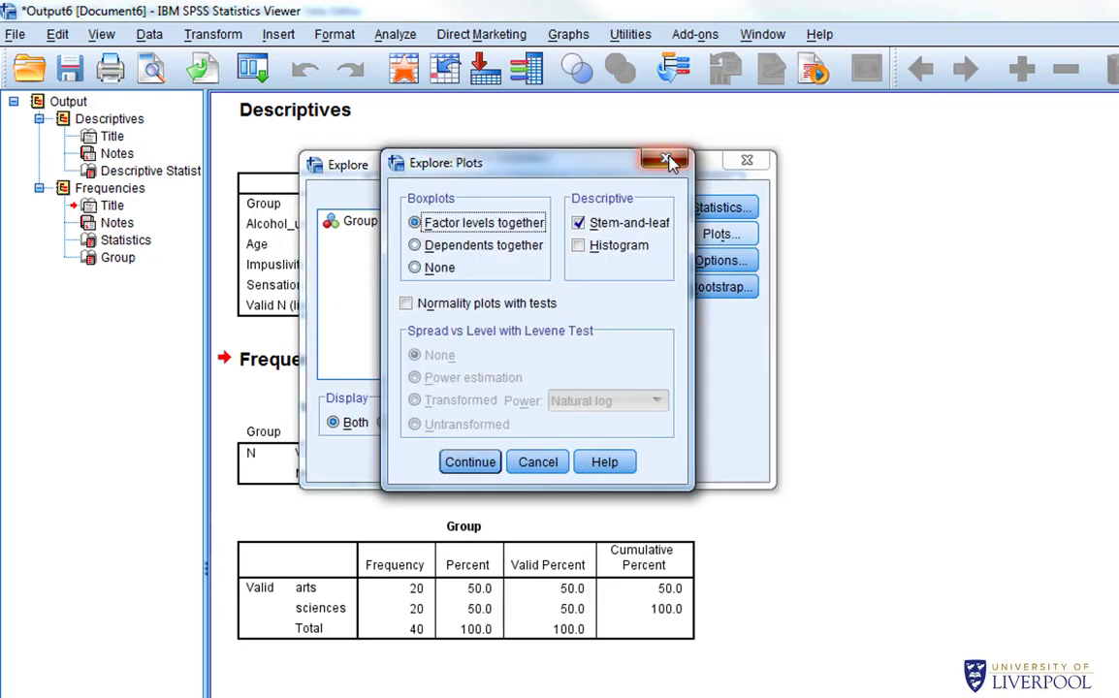
pyautogui.click(667, 161)
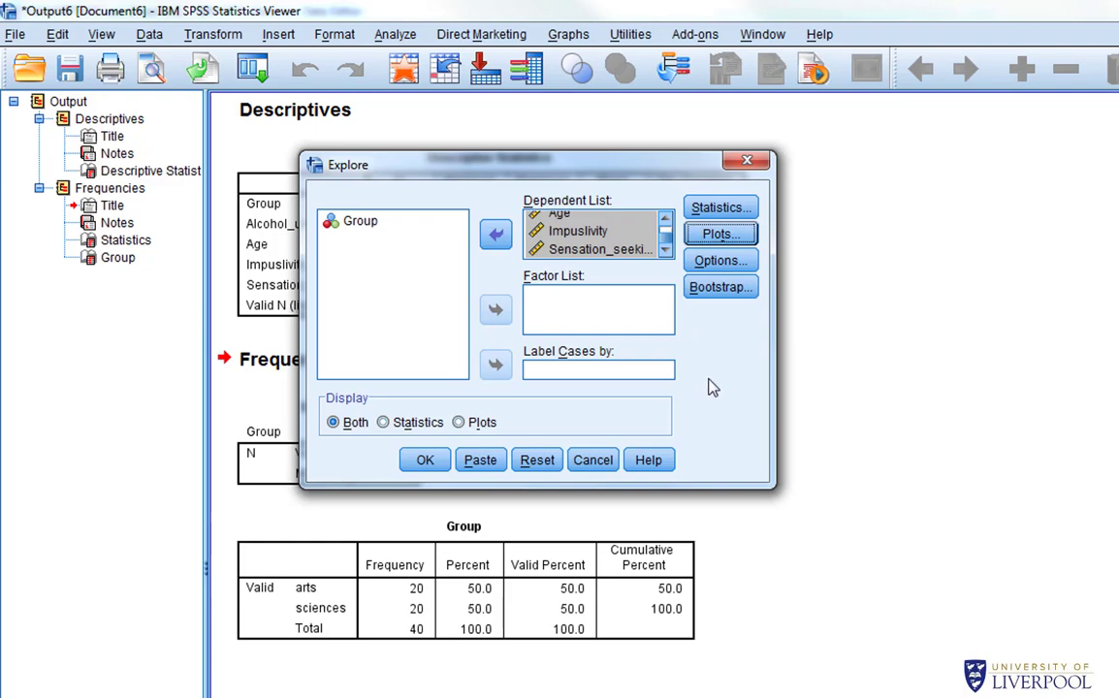
pyautogui.scroll(1, 669, 238)
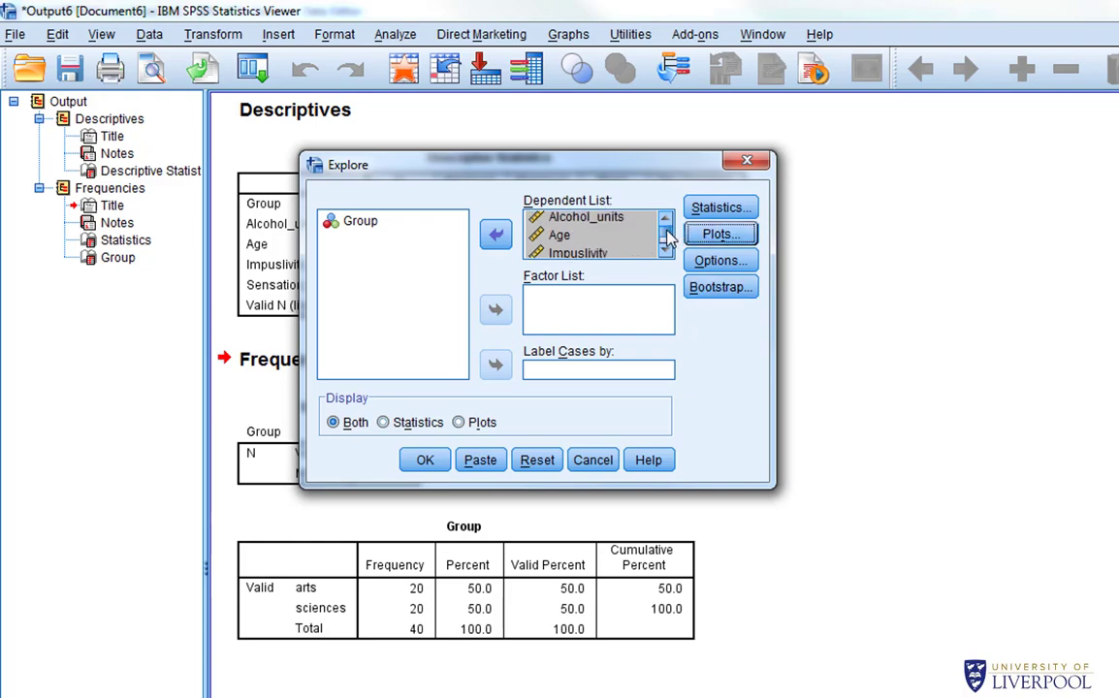
pyautogui.click(425, 459)
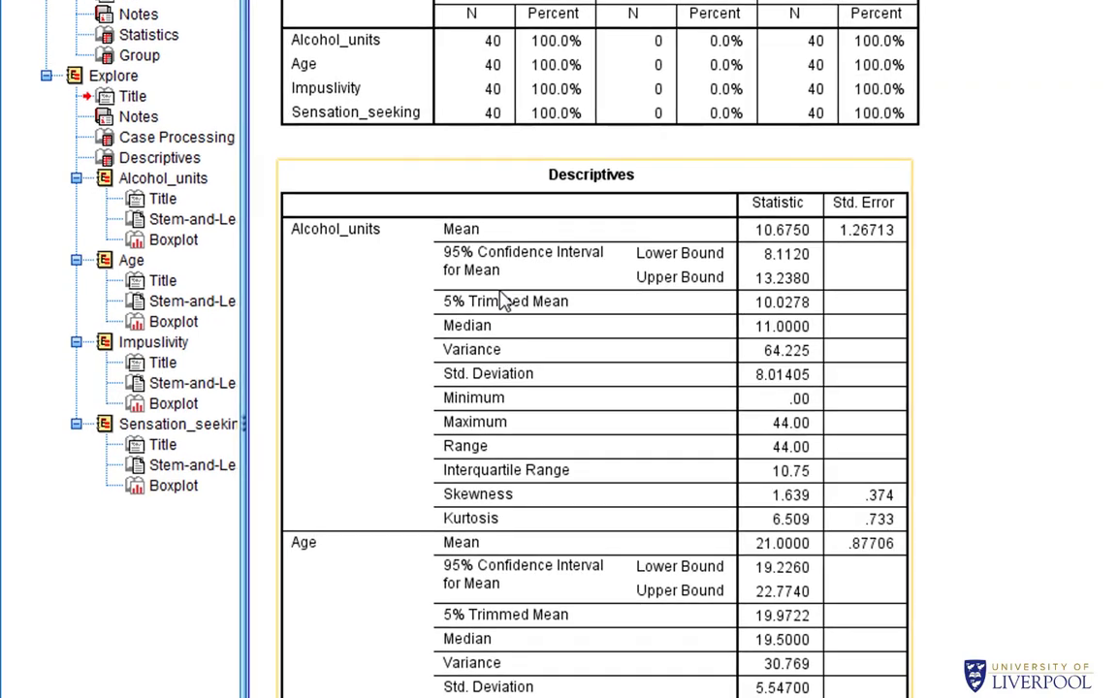
pyautogui.scroll(-2, 504, 303)
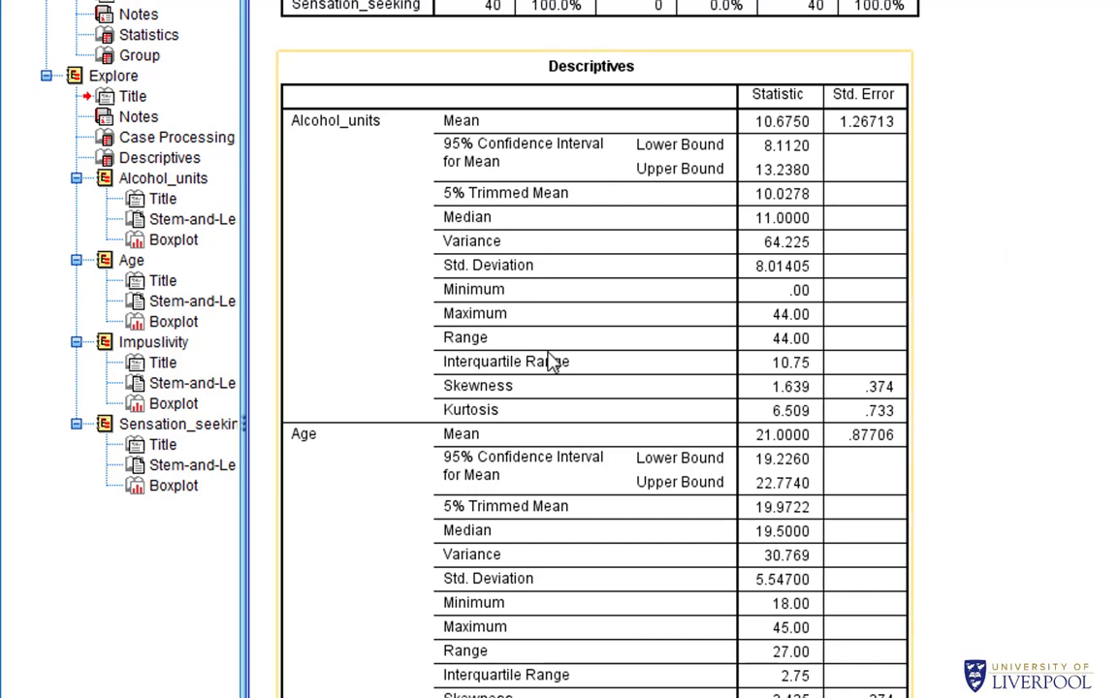
pyautogui.scroll(-3, 624, 119)
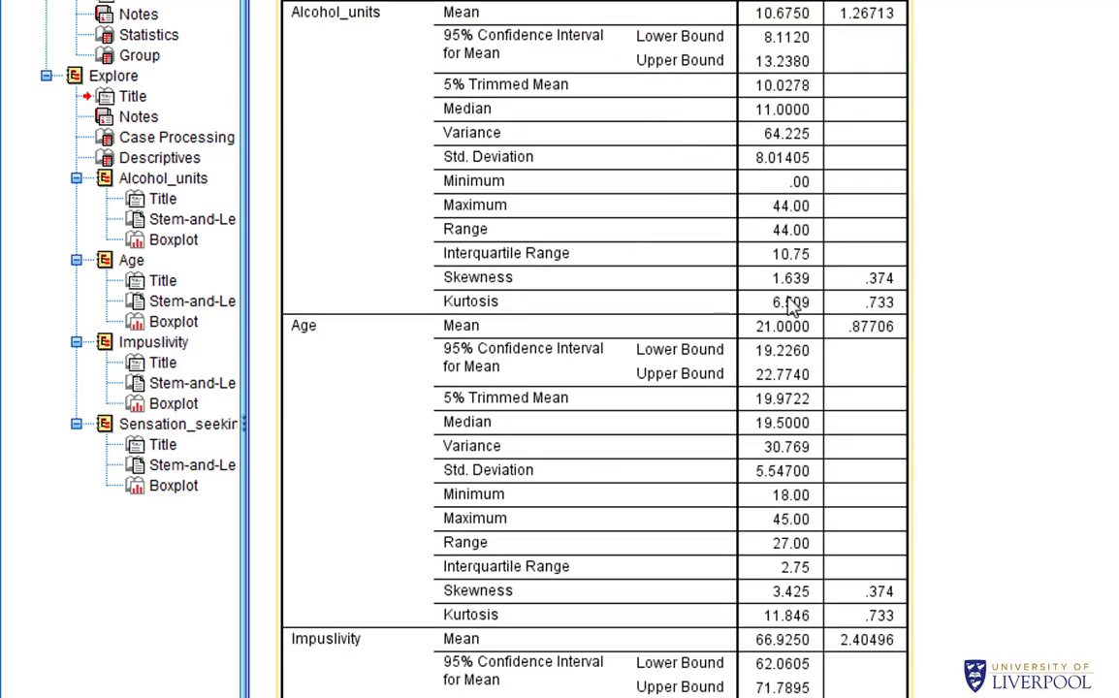
pyautogui.scroll(-3, 751, 133)
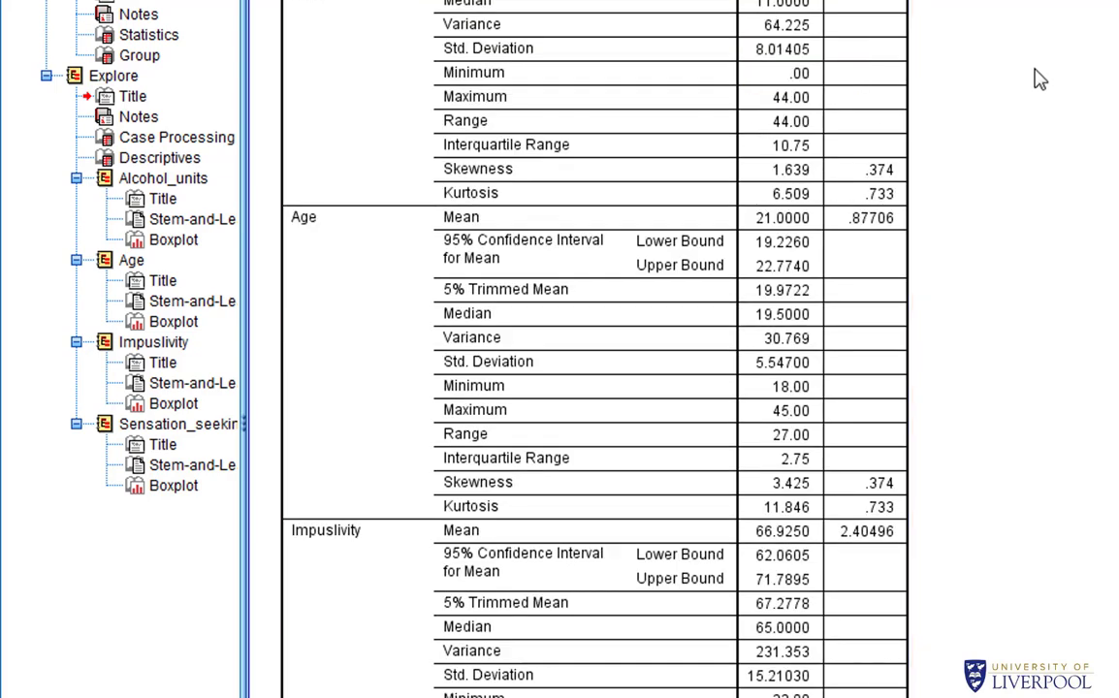
pyautogui.scroll(-20, 998, 131)
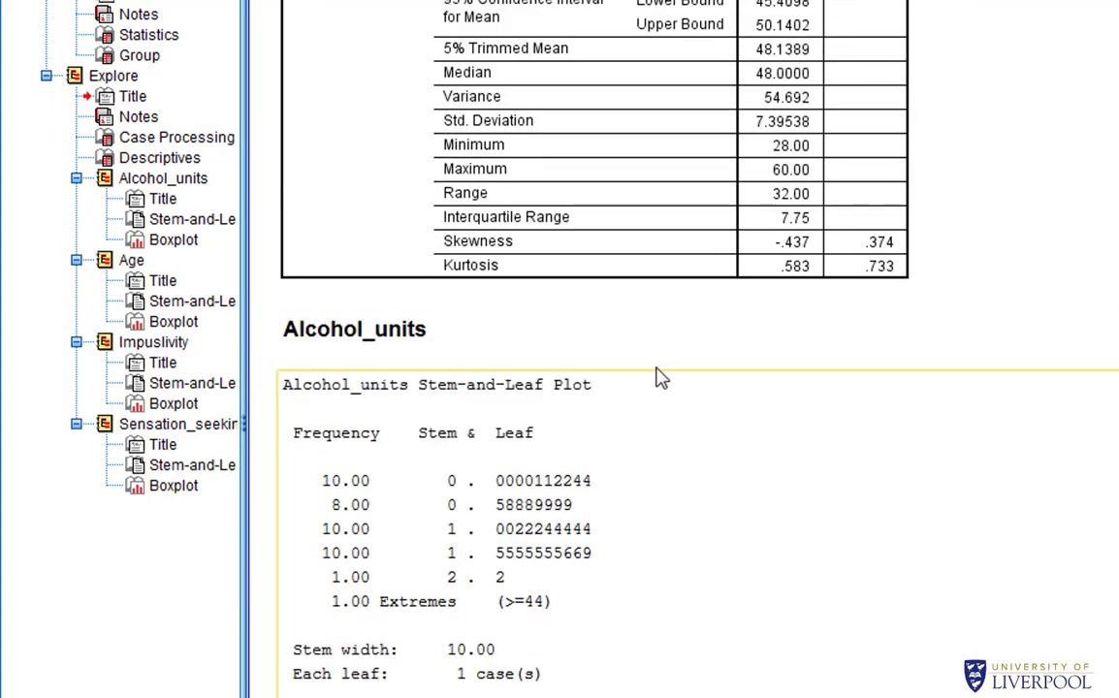
pyautogui.scroll(-3, 681, 368)
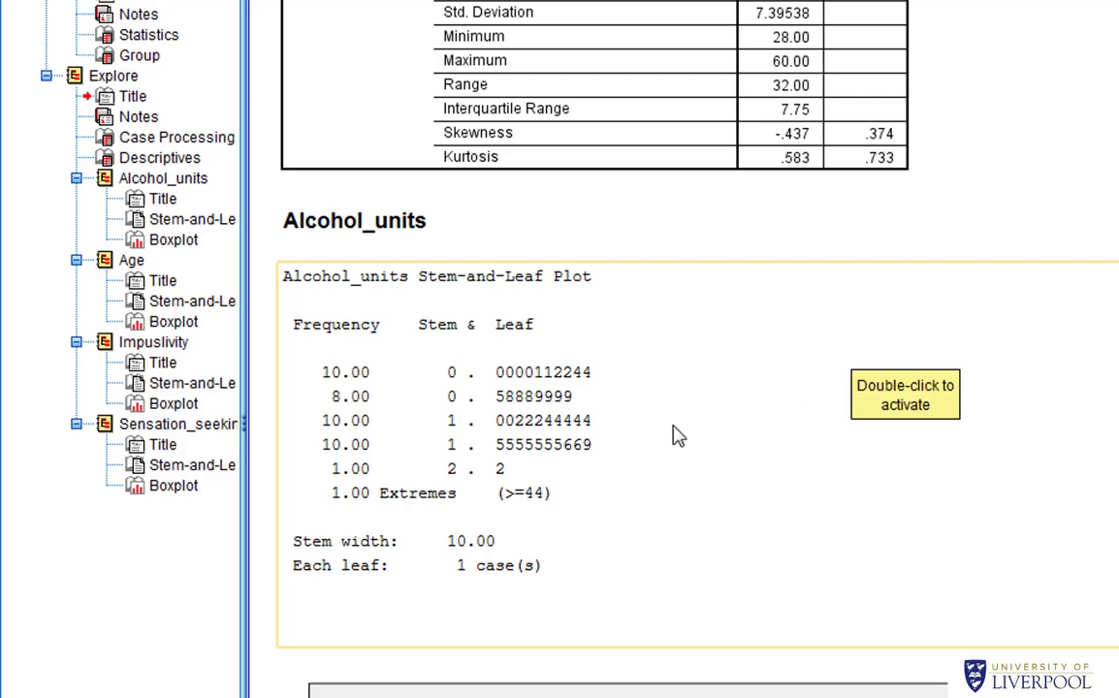
pyautogui.scroll(-5, 679, 437)
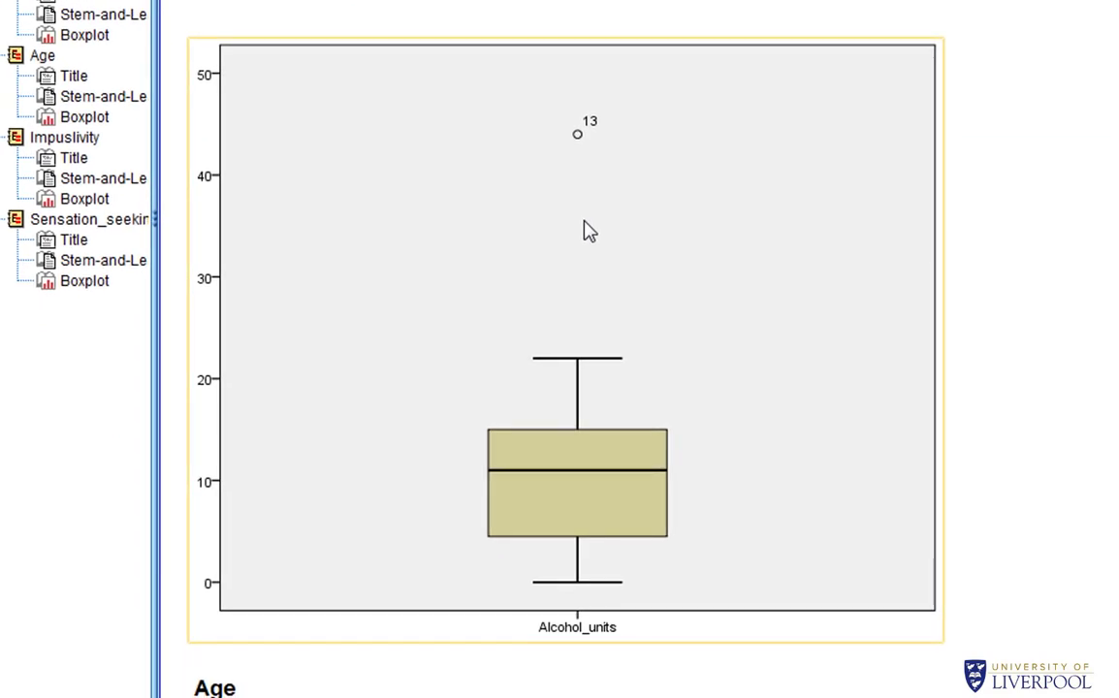
pyautogui.scroll(-2, 589, 230)
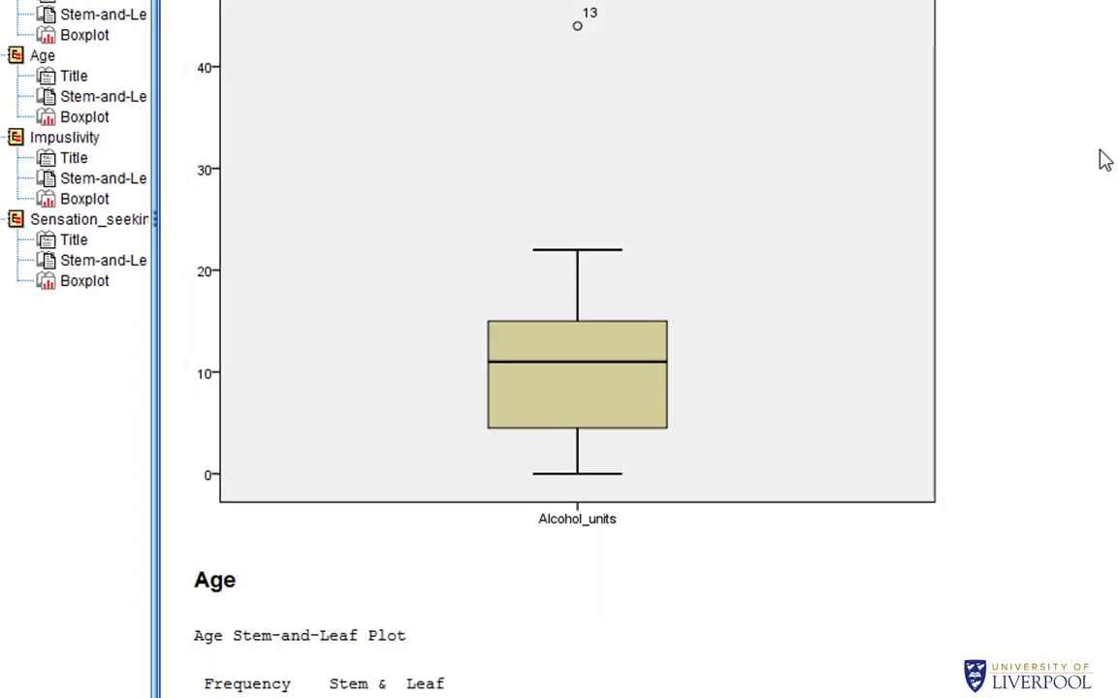
pyautogui.click(618, 307)
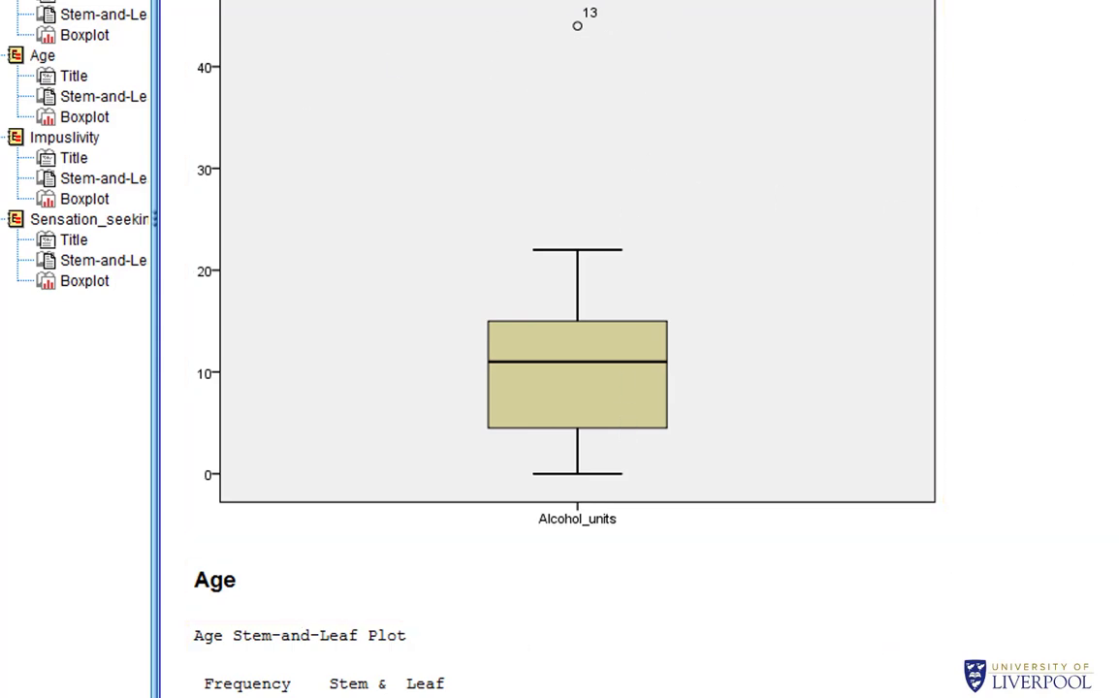
pyautogui.scroll(4, 1052, 167)
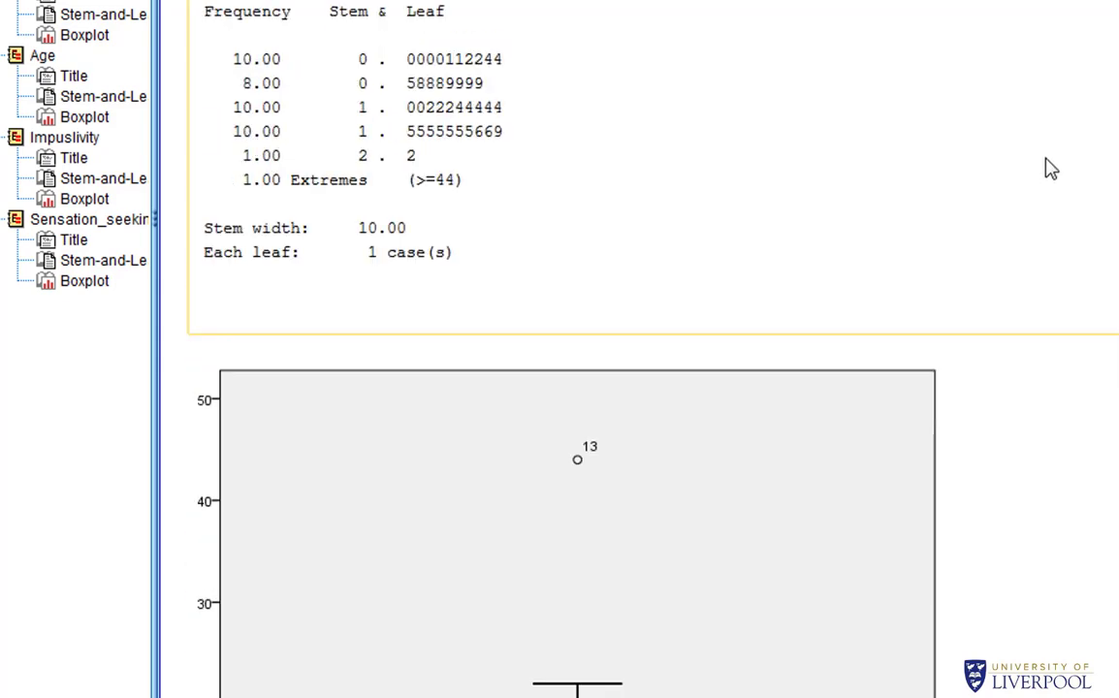
pyautogui.scroll(8, 1052, 168)
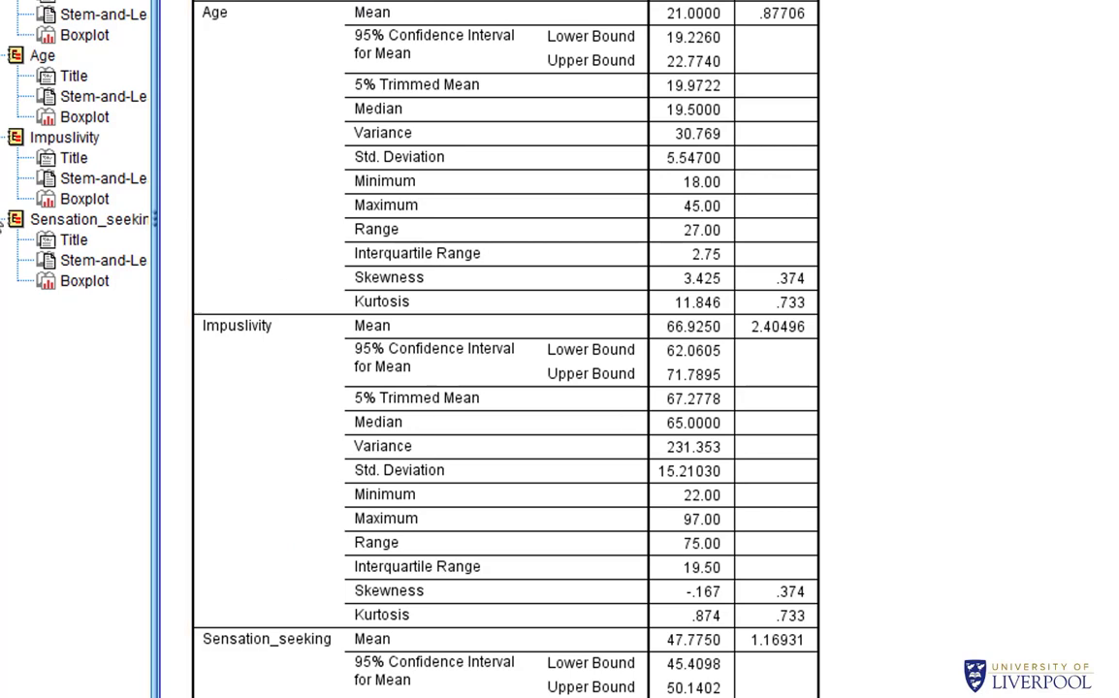
pyautogui.scroll(7, 742, 262)
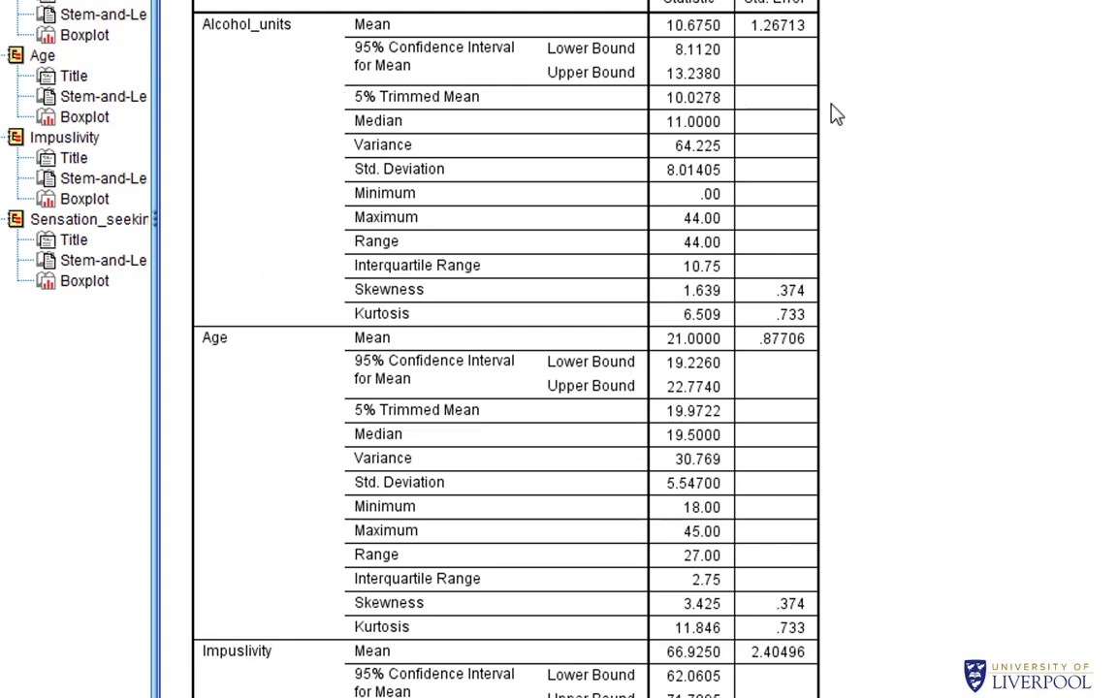
pyautogui.scroll(-2, 837, 114)
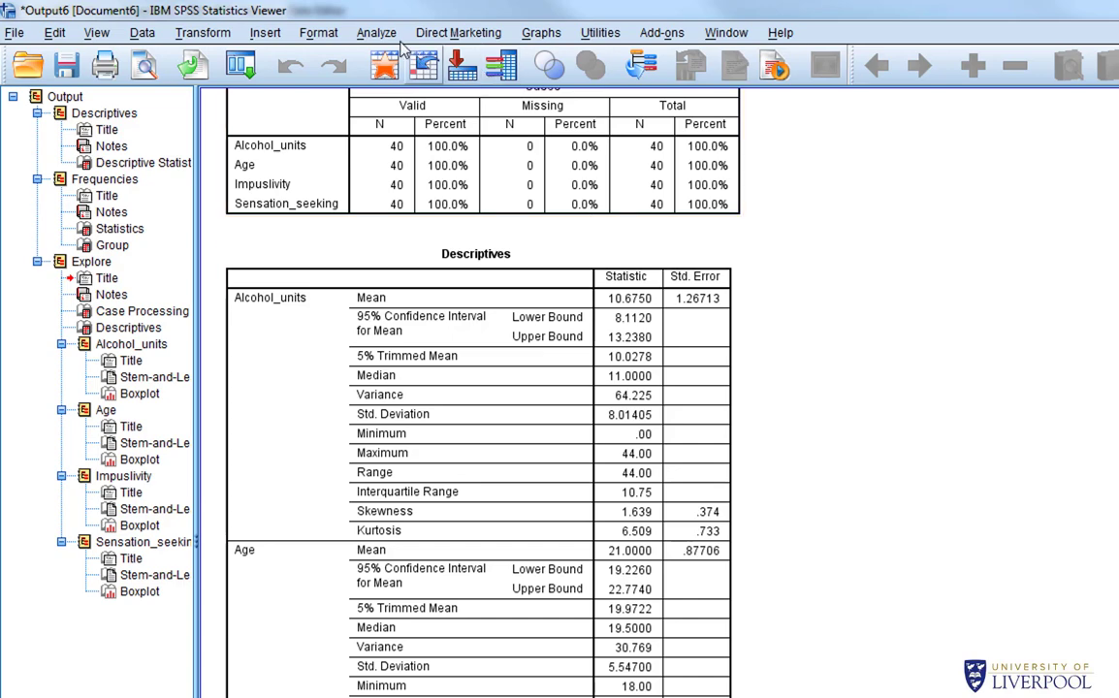
# Step: Run Frequencies on Alcohol_units alone, replacing Group in the variable list
pyautogui.click(376, 33)
pyautogui.moveTo(376, 80)
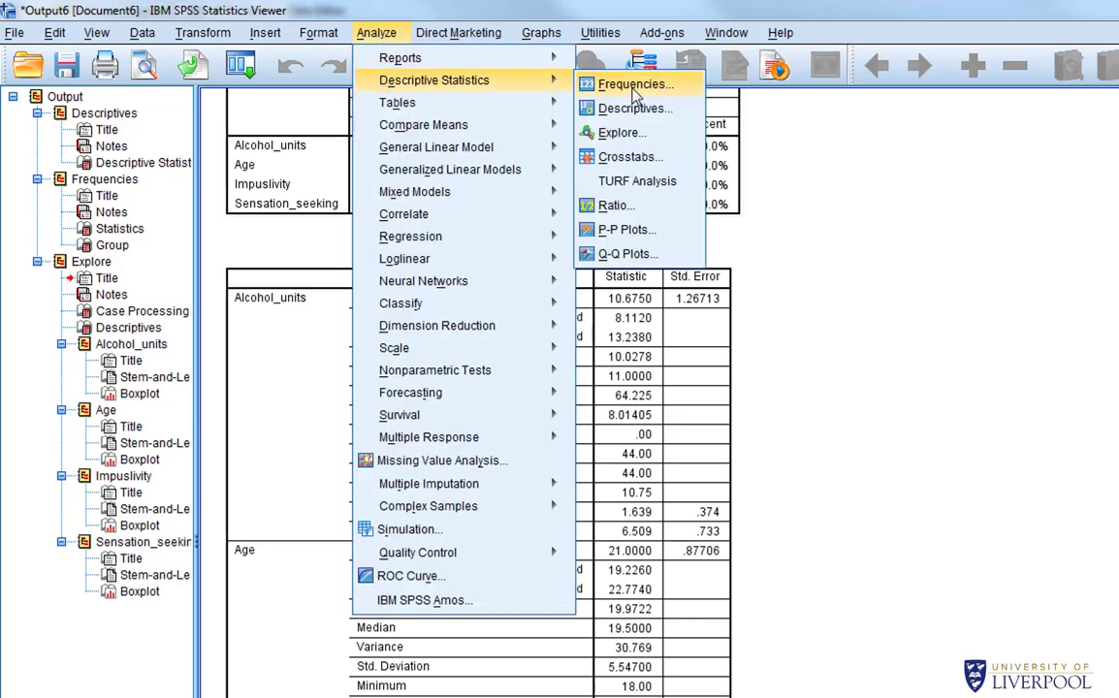
pyautogui.click(665, 93)
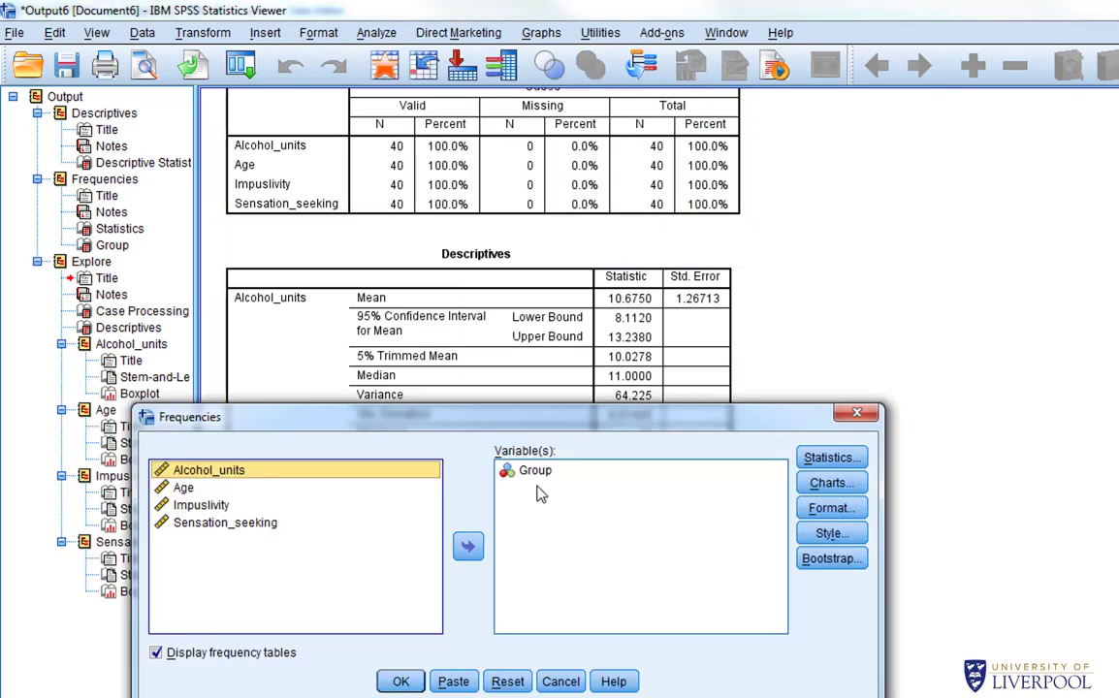
pyautogui.click(534, 469)
pyautogui.click(467, 545)
pyautogui.click(212, 489)
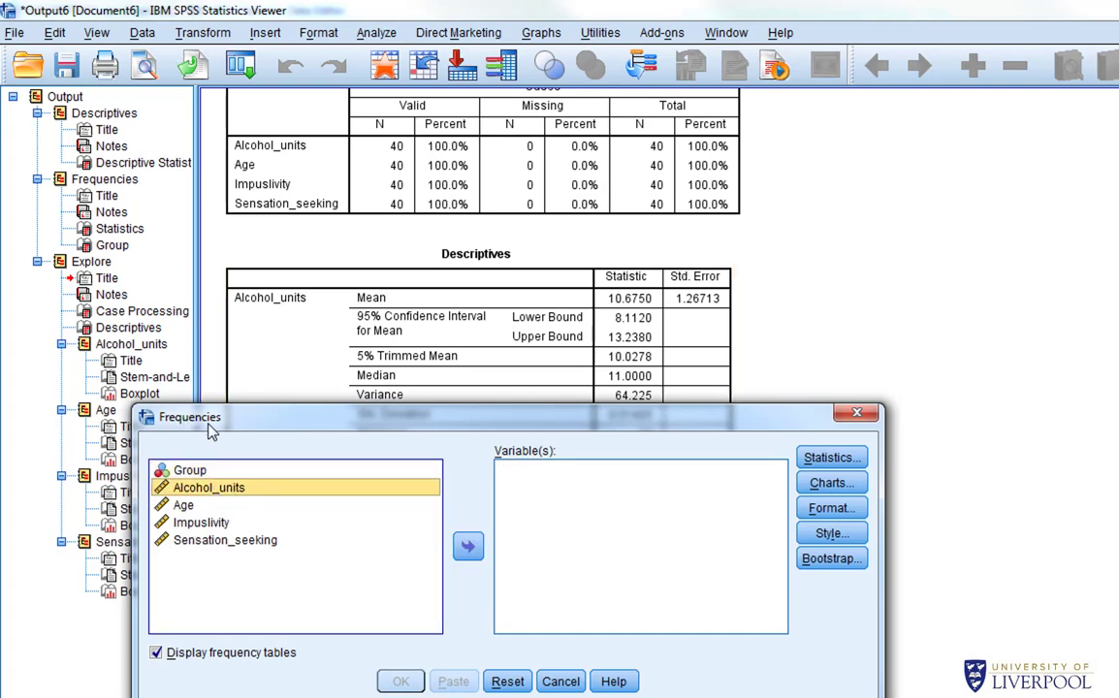
pyautogui.click(467, 548)
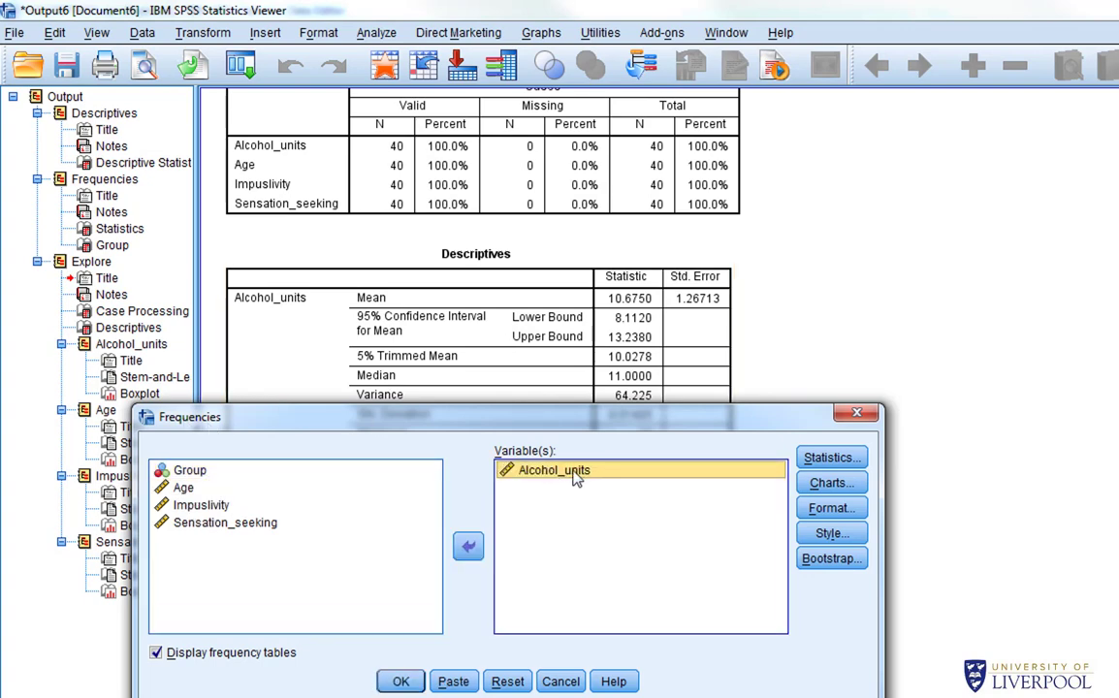
pyautogui.click(400, 682)
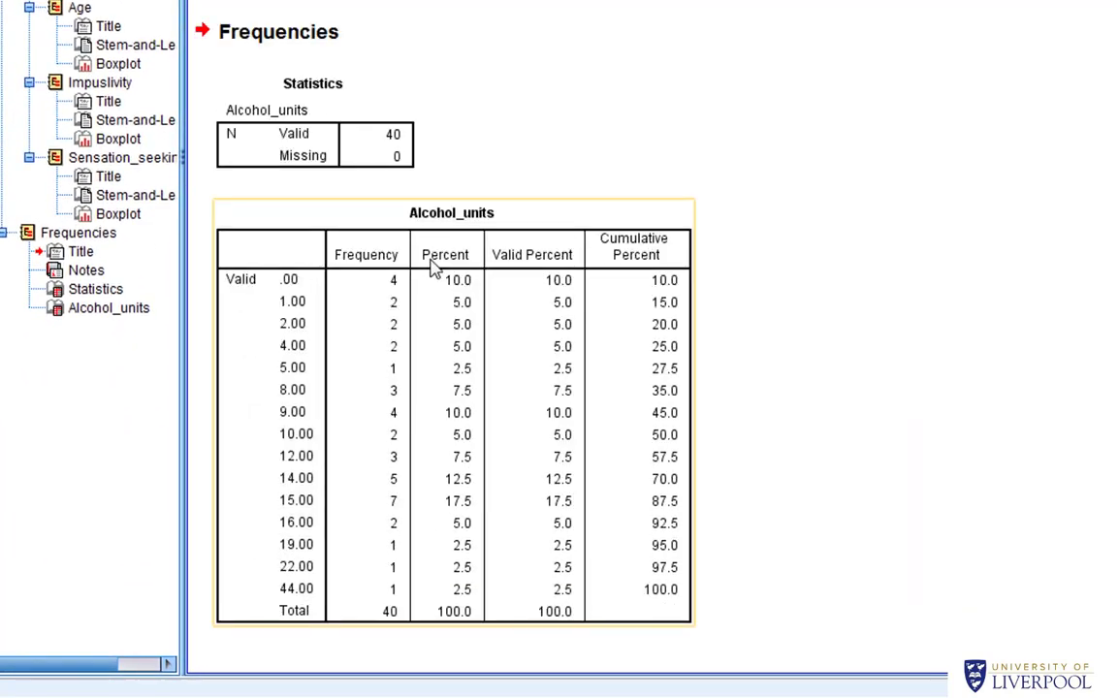
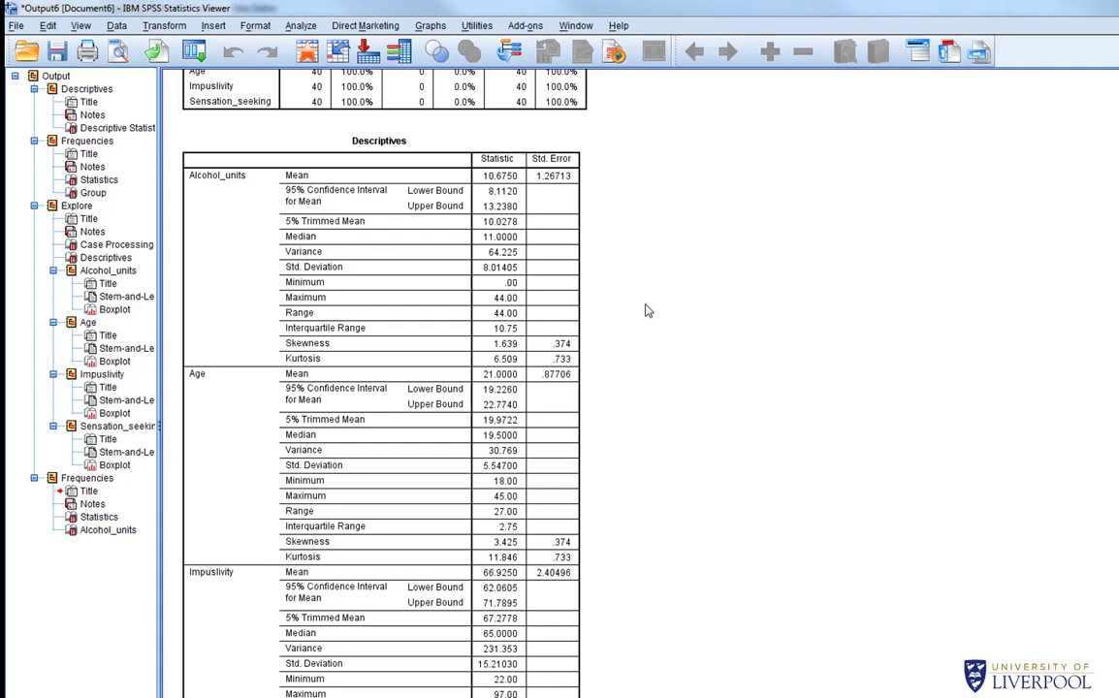
# Step: Run Explore on the four variables with Group as the factor, displaying statistics only
pyautogui.click(301, 25)
pyautogui.moveTo(386, 63)
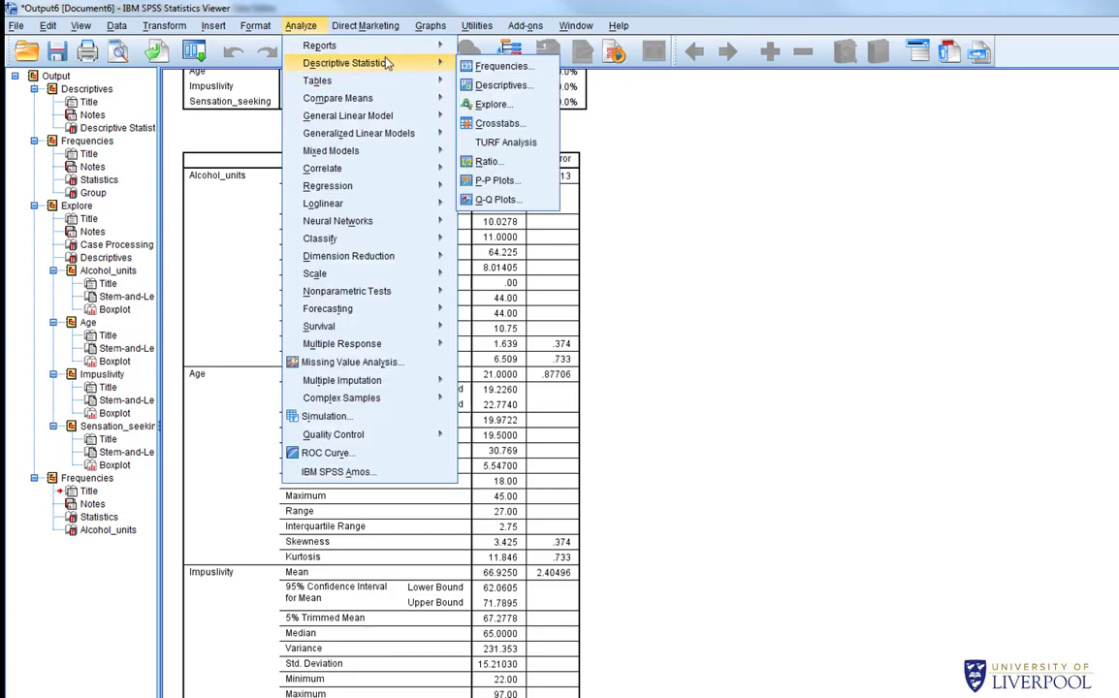
pyautogui.click(491, 104)
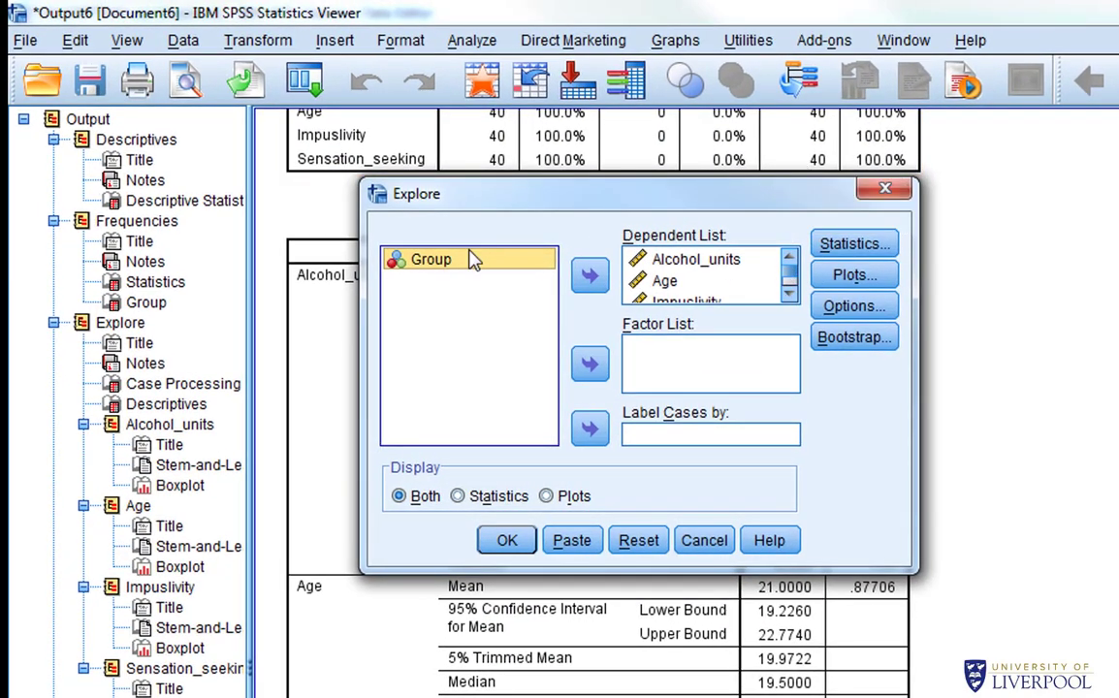
pyautogui.click(590, 363)
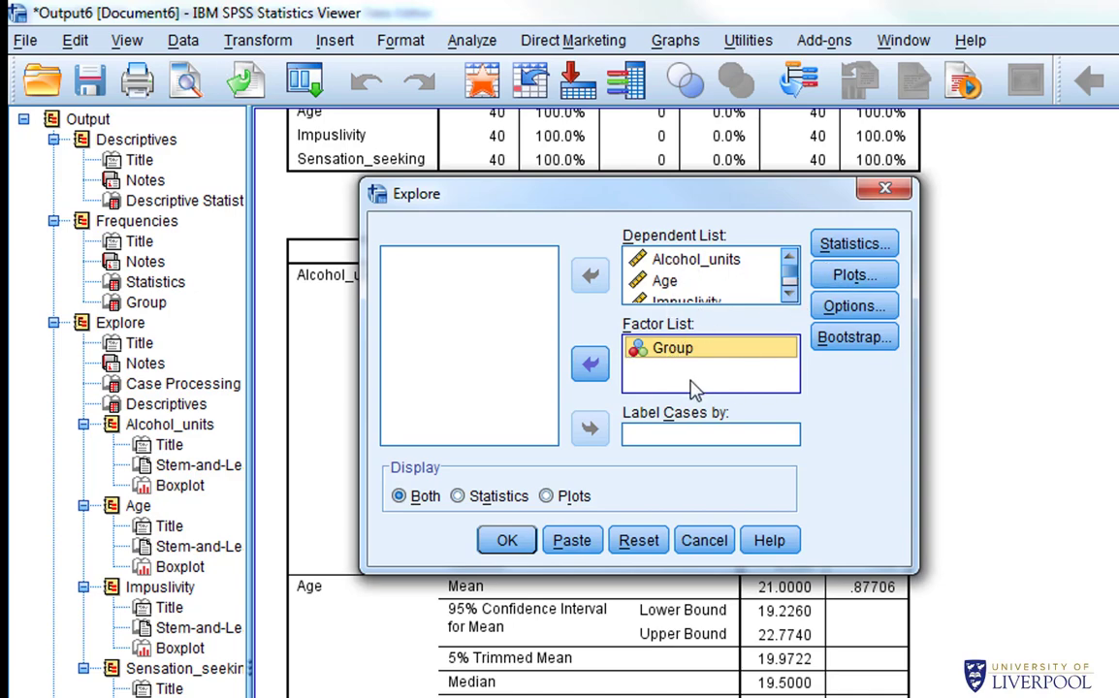
pyautogui.click(461, 500)
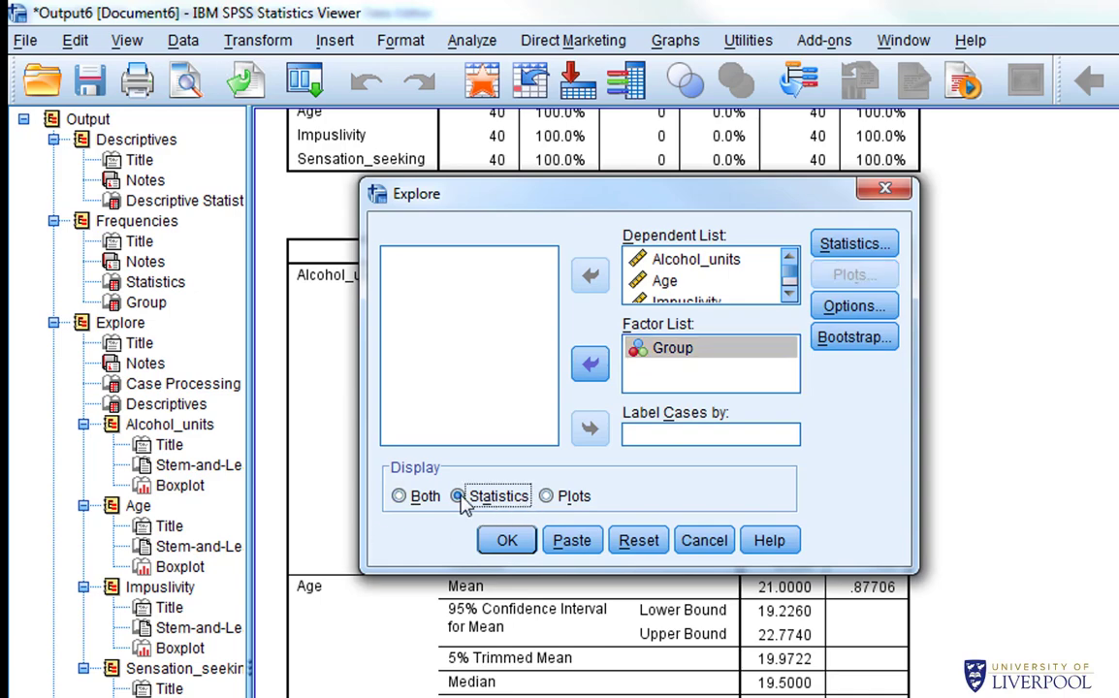
pyautogui.click(508, 544)
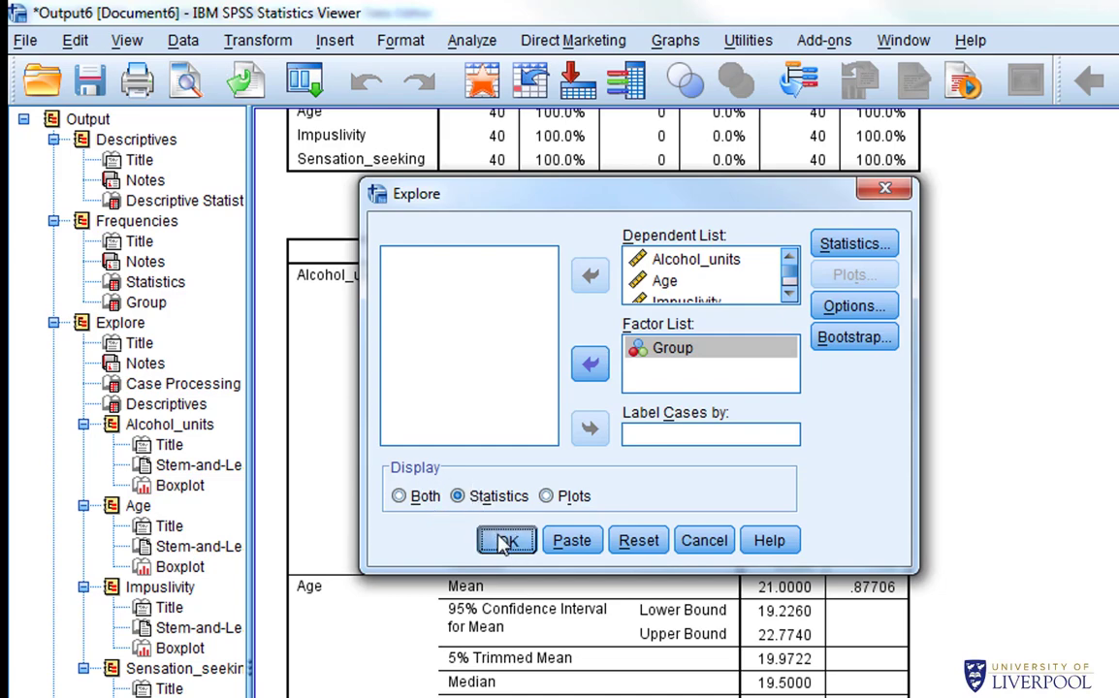
pyautogui.click(508, 544)
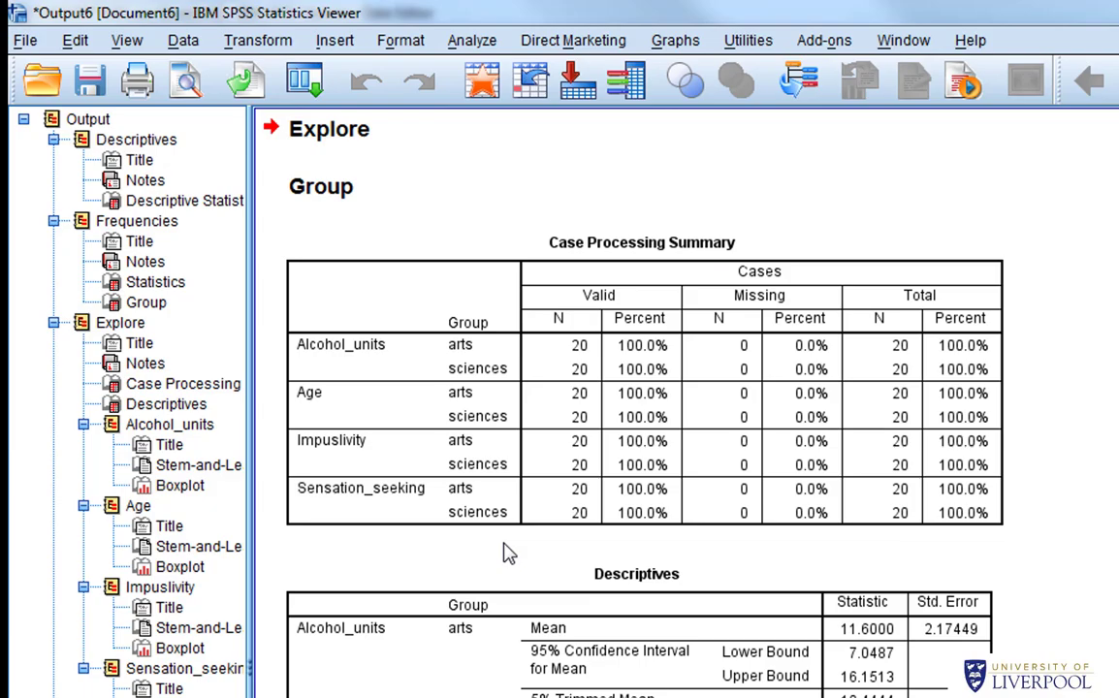
pyautogui.scroll(-5, 508, 552)
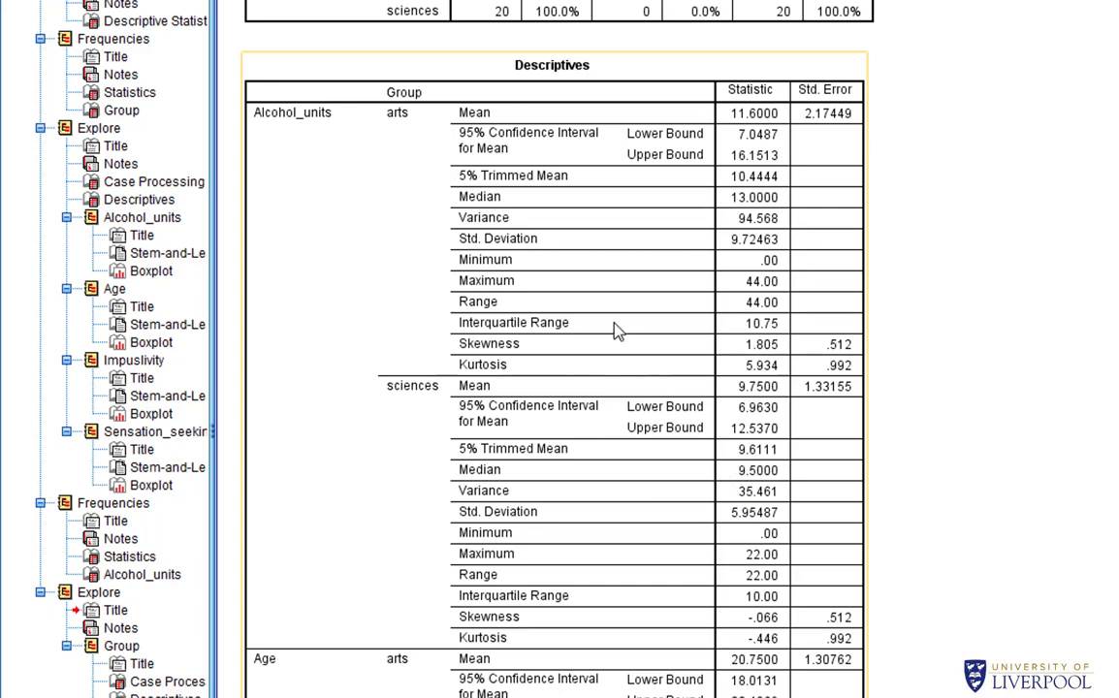
pyautogui.scroll(-10, 618, 330)
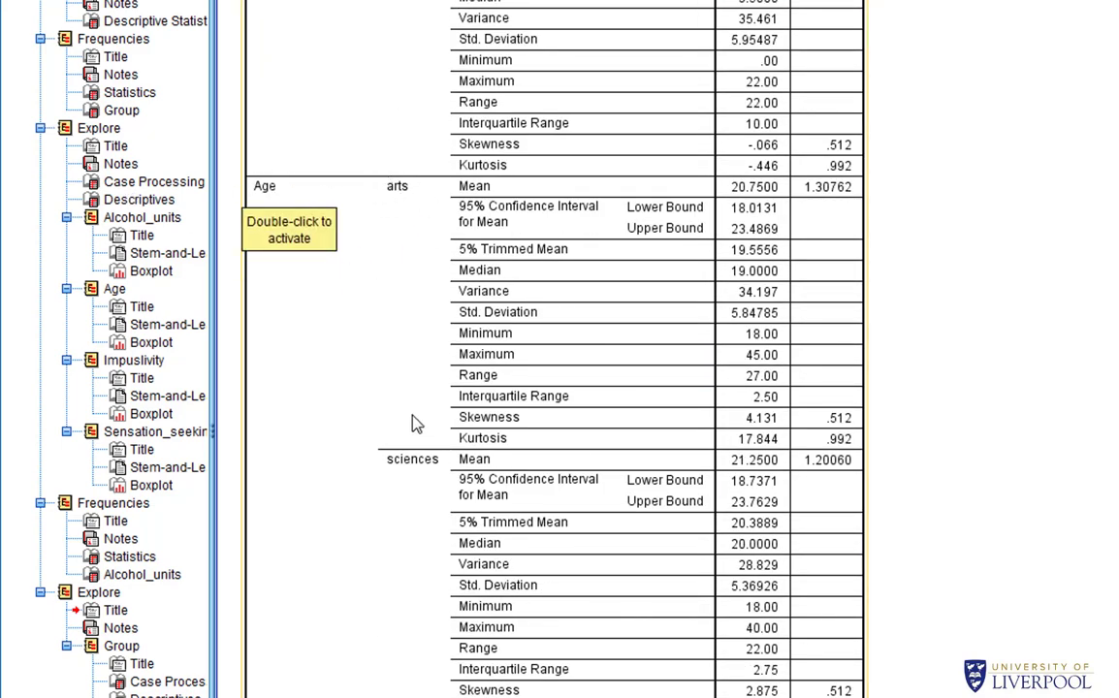
pyautogui.scroll(-6, 422, 363)
pyautogui.scroll(-14, 422, 364)
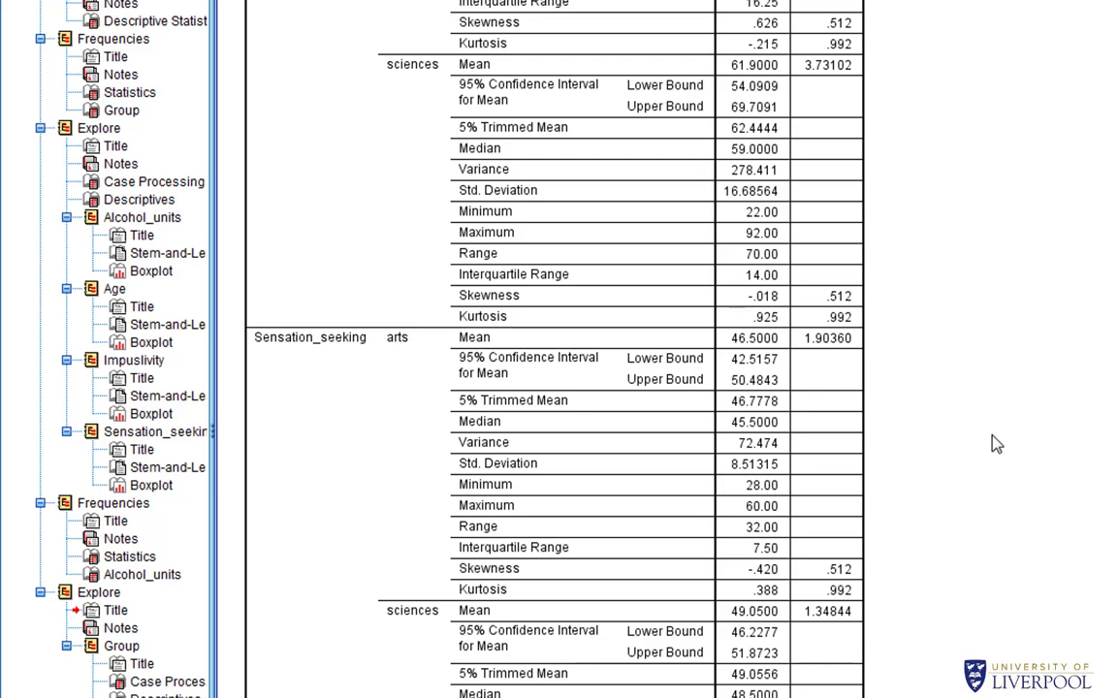
pyautogui.scroll(5, 996, 444)
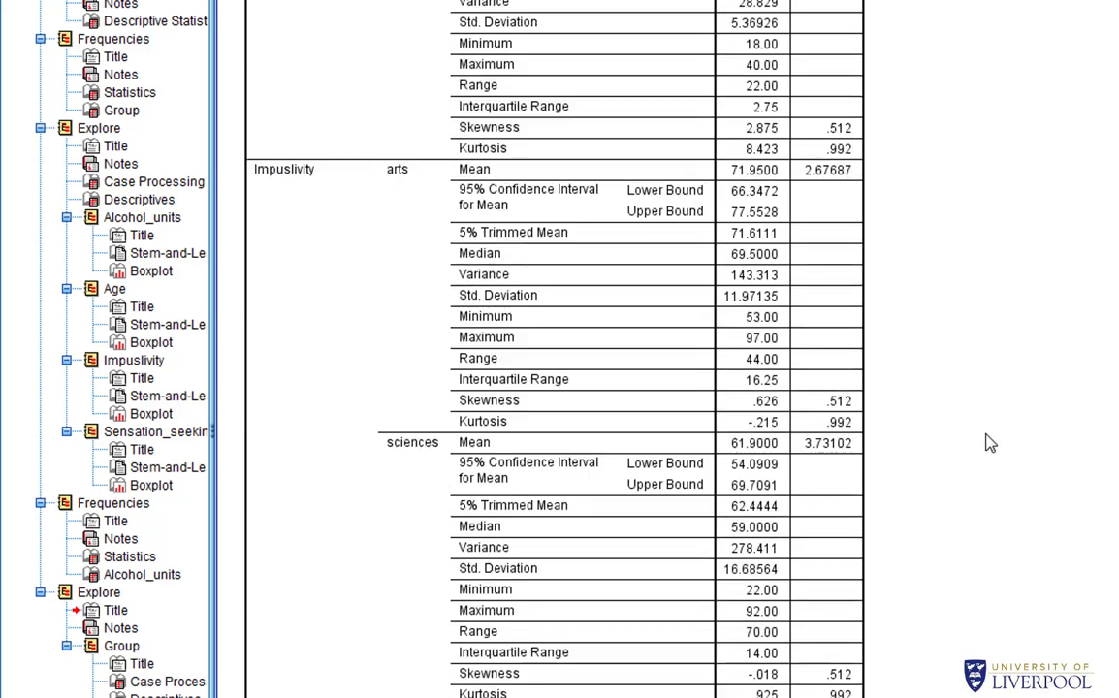
pyautogui.scroll(6, 990, 443)
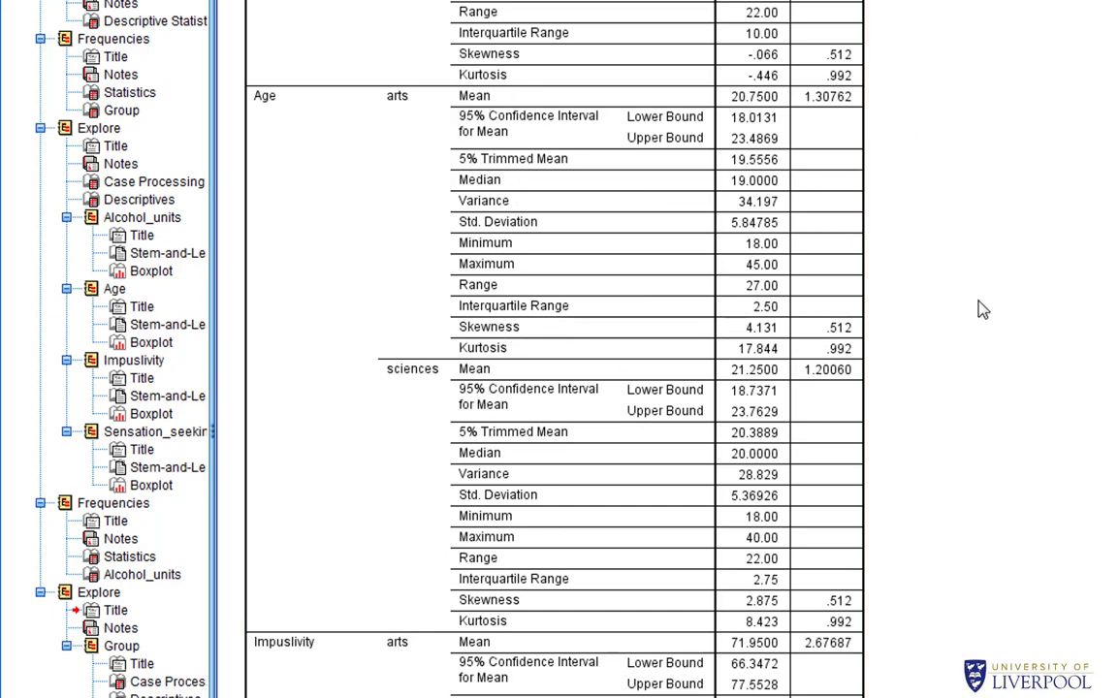
pyautogui.scroll(5, 982, 309)
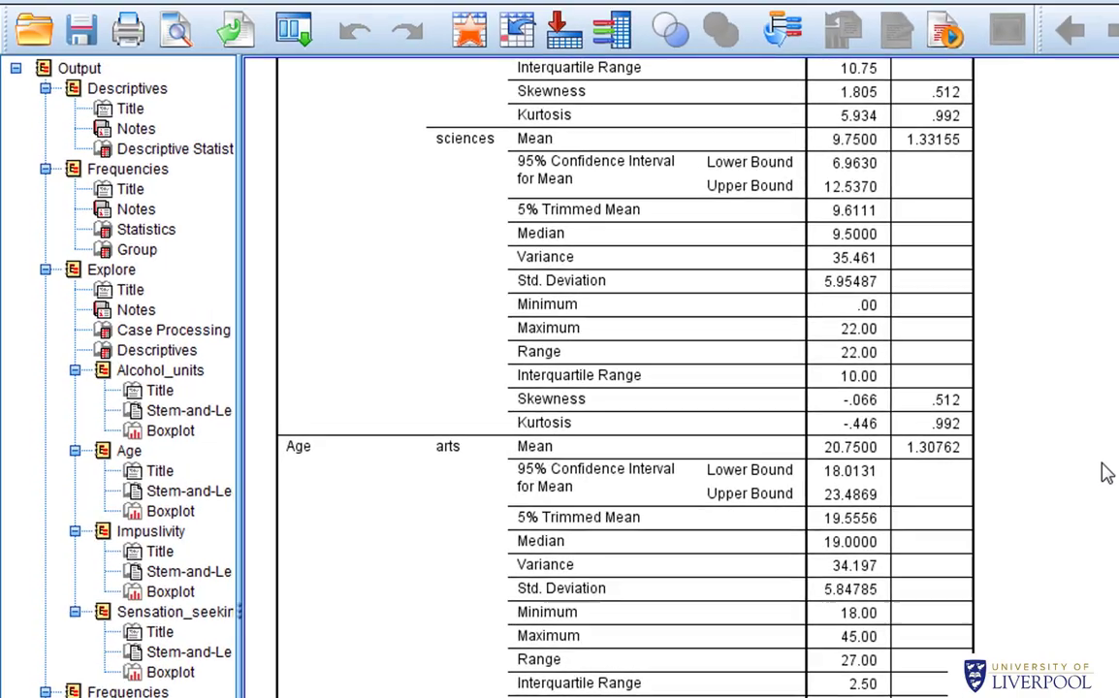
pyautogui.scroll(-15, 1106, 472)
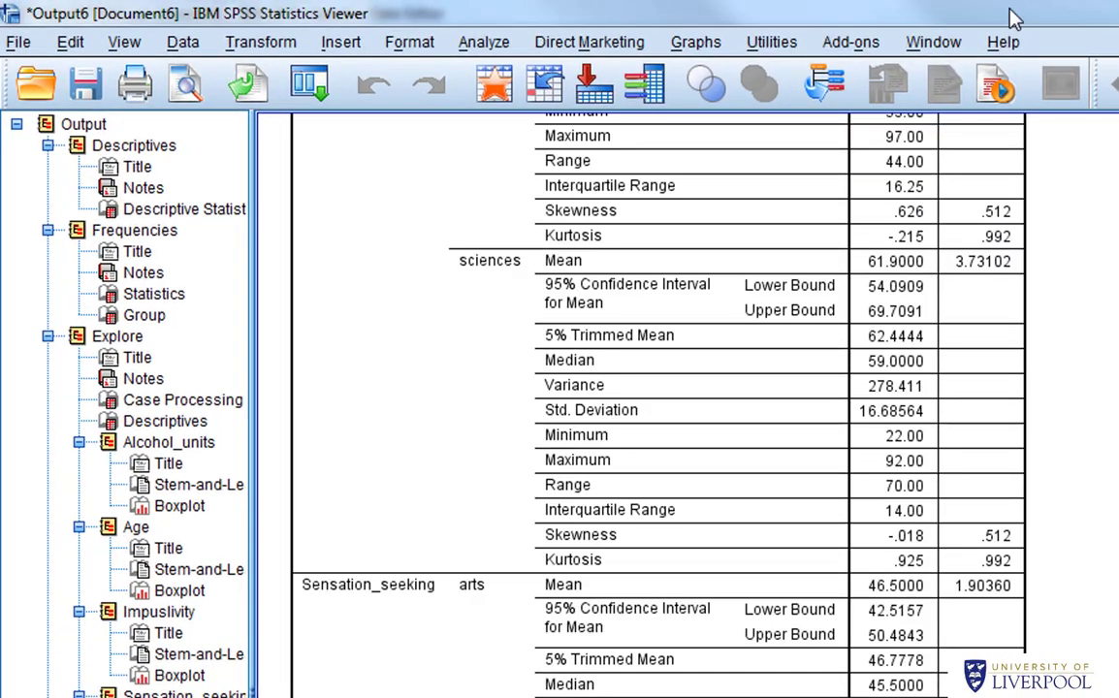
# Step: In a new Means dialog, add Alcohol_units through Sensation_seeking to the Dependent List
pyautogui.click(487, 42)
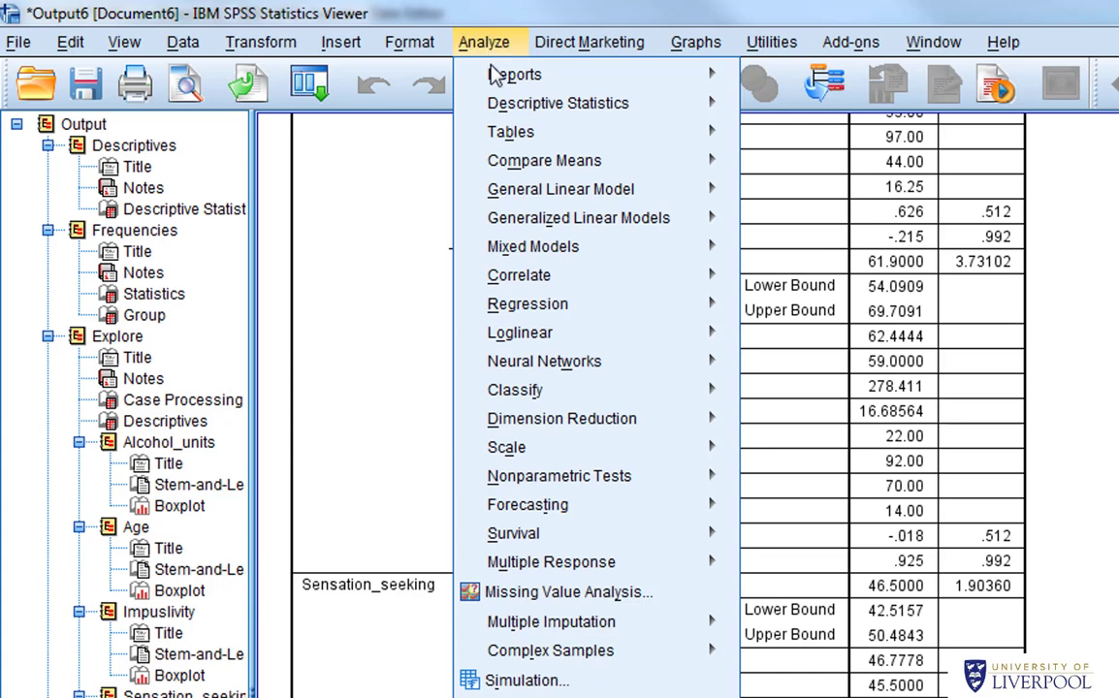
pyautogui.moveTo(517, 160)
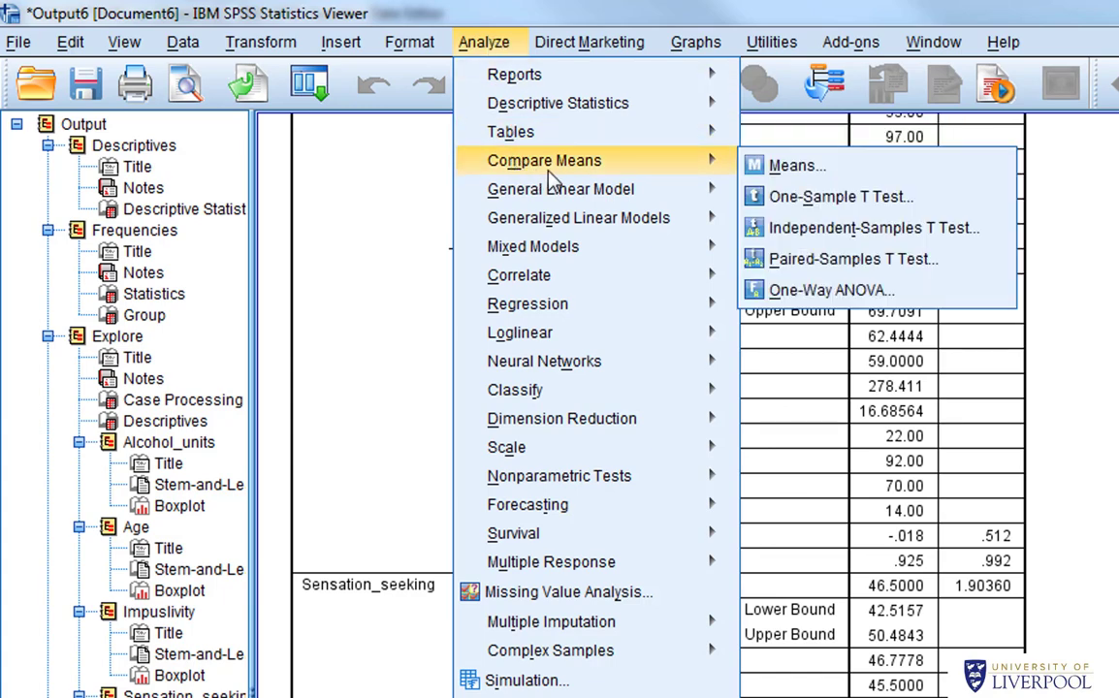
pyautogui.click(789, 169)
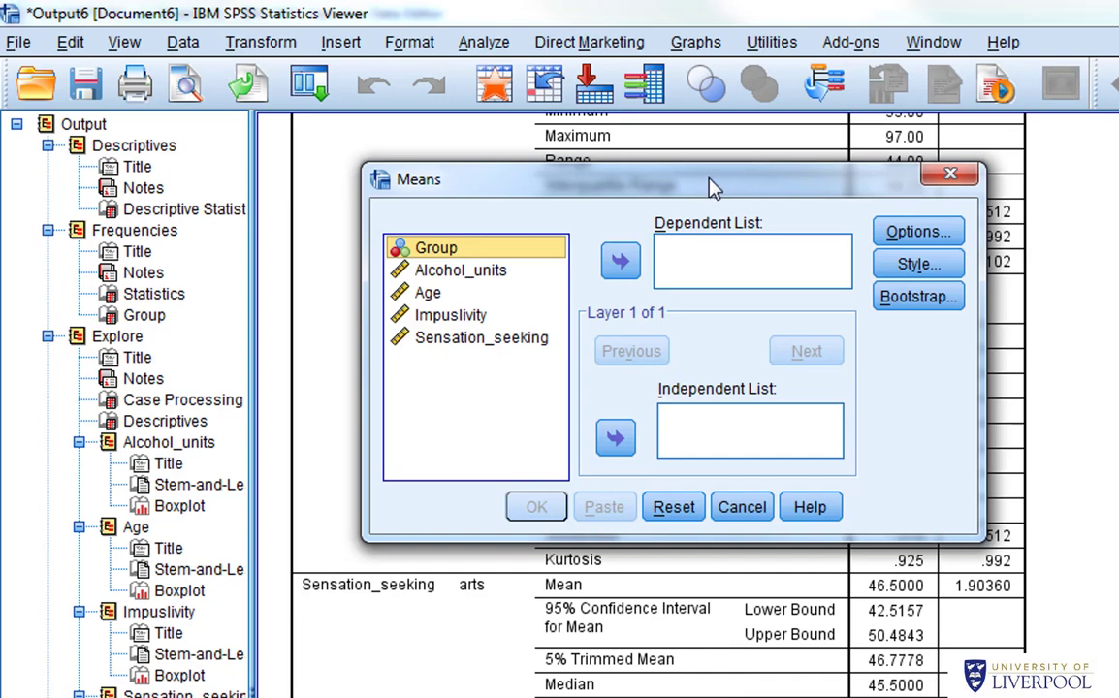
pyautogui.moveTo(711, 188); pyautogui.dragTo(691, 349)
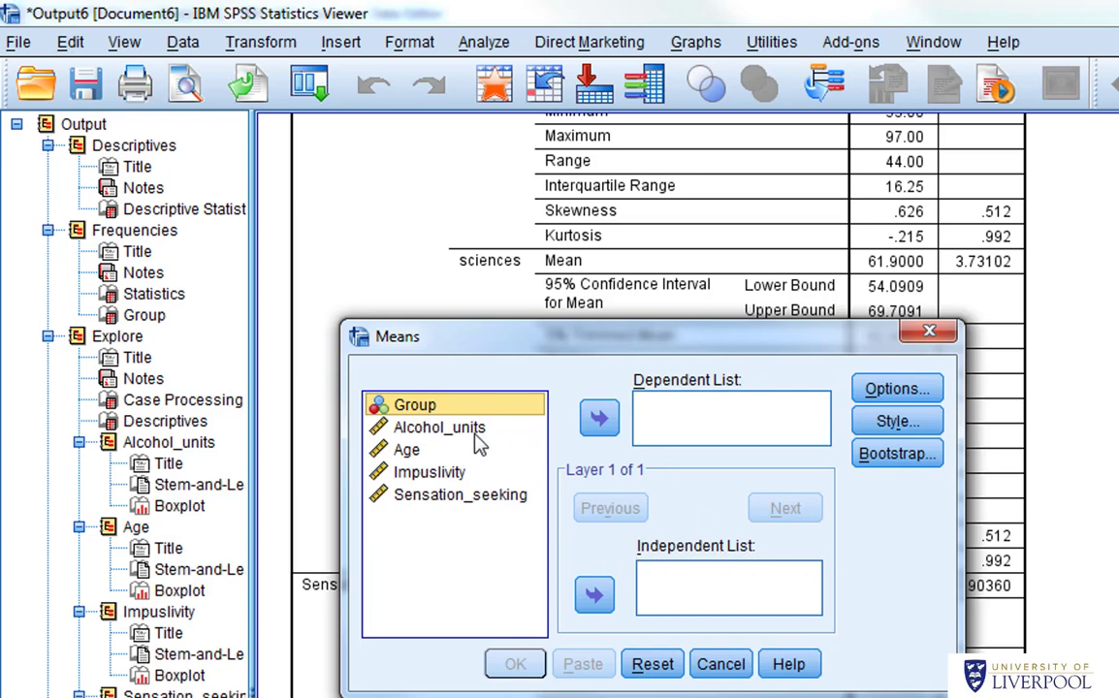
pyautogui.click(525, 427)
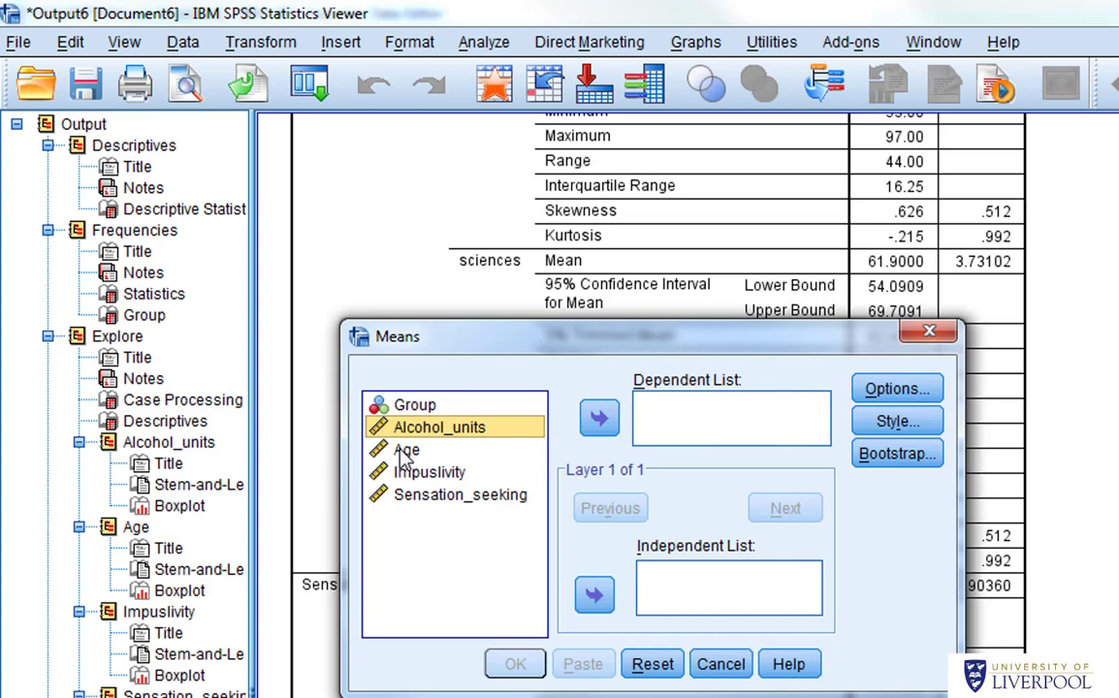
pyautogui.keyDown('shift'); pyautogui.click(427, 496); pyautogui.keyUp('shift')
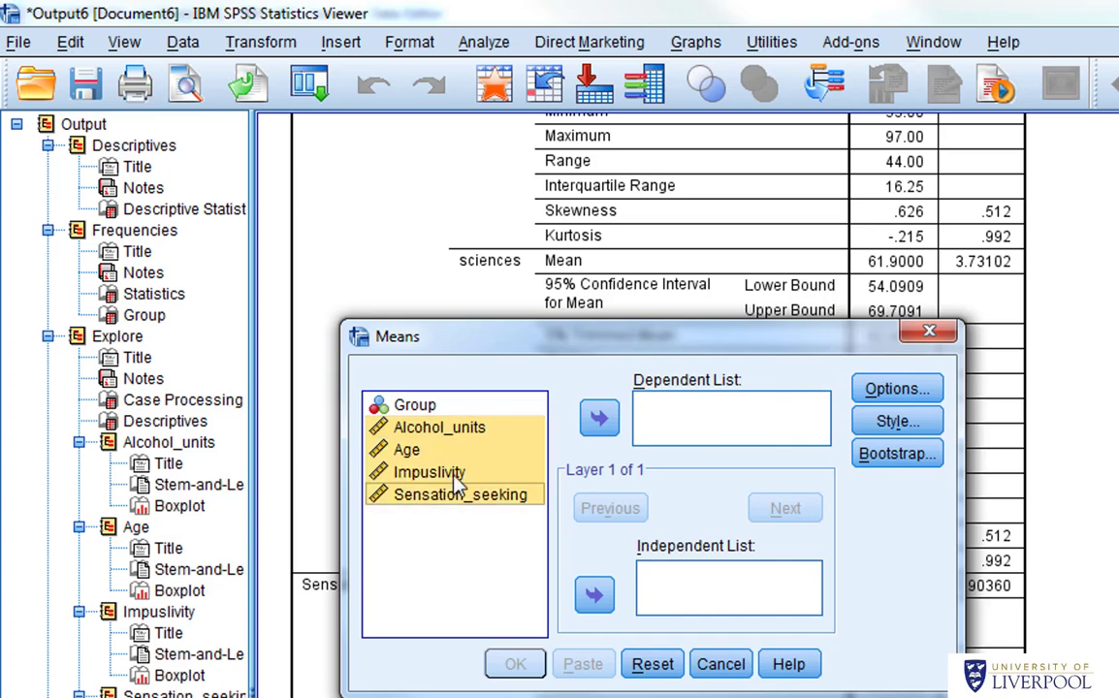
pyautogui.click(601, 419)
pyautogui.scroll(-1, 685, 434)
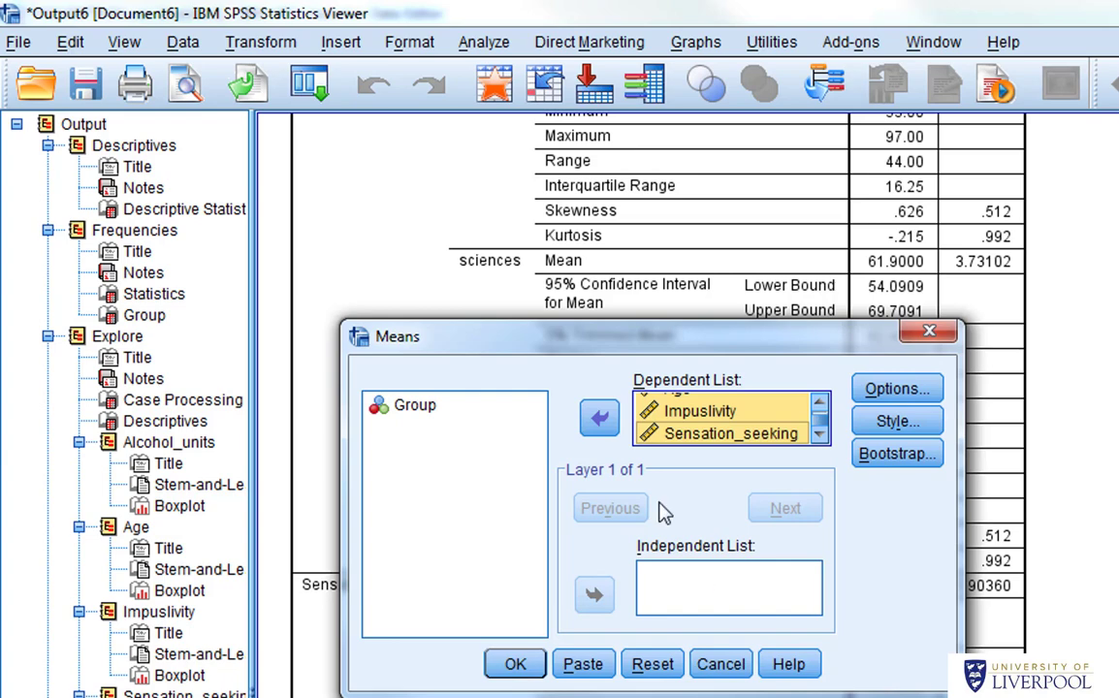
# Step: Put Group in the Independent List of the Means dialog
pyautogui.click(383, 405)
pyautogui.click(594, 594)
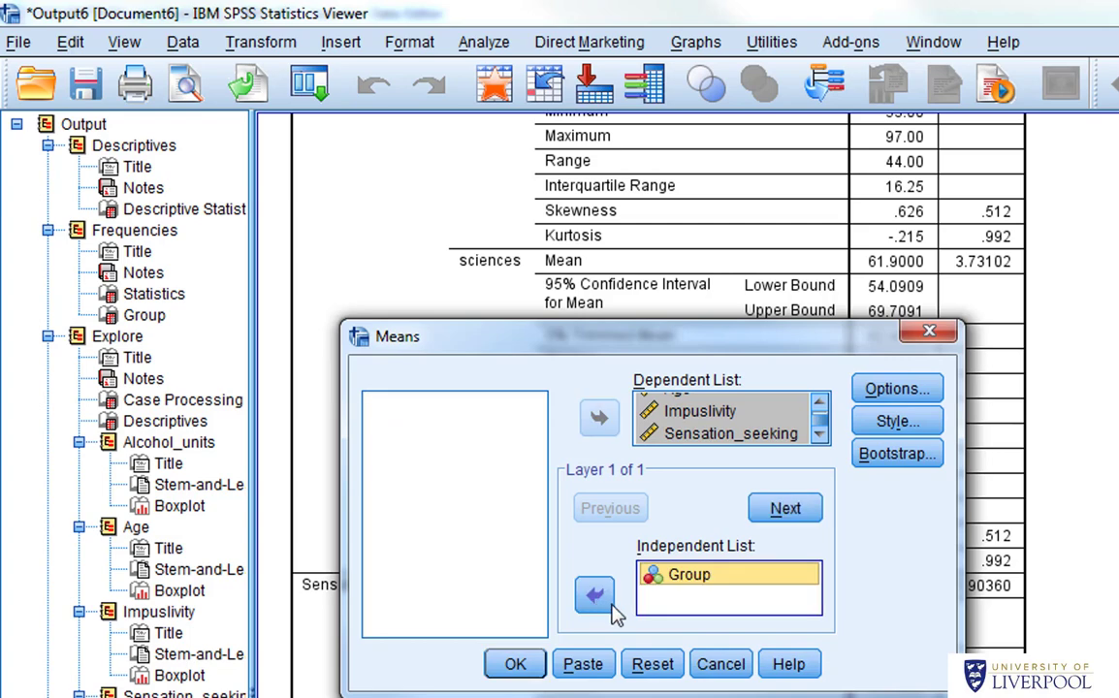
pyautogui.scroll(1, 816, 409)
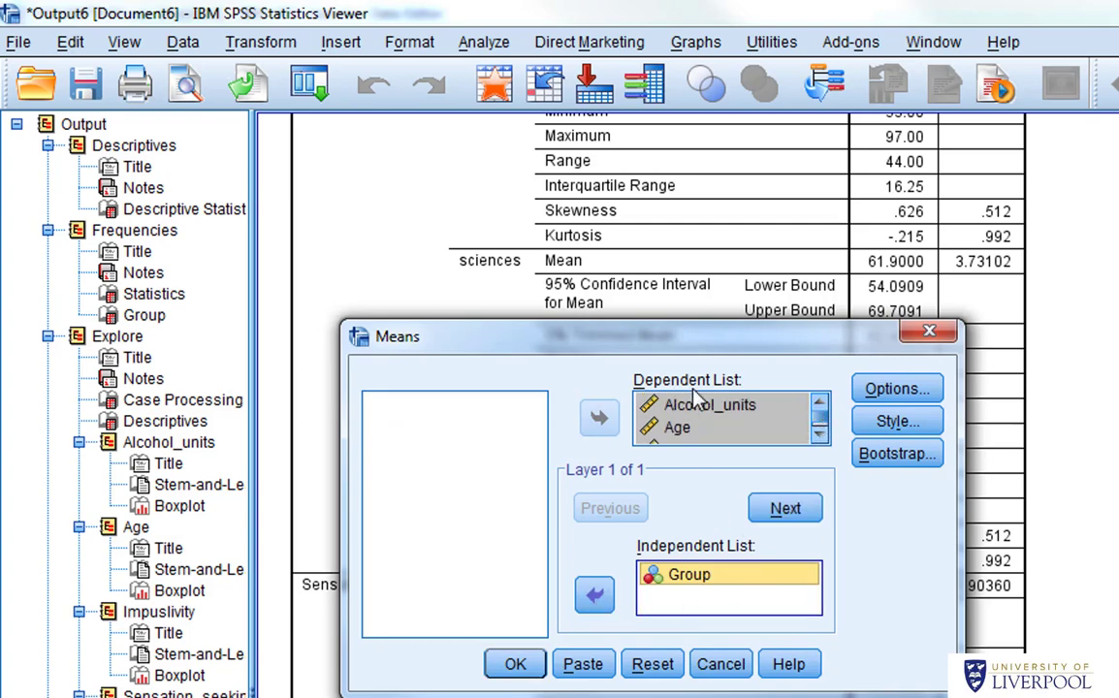
pyautogui.scroll(-1, 684, 415)
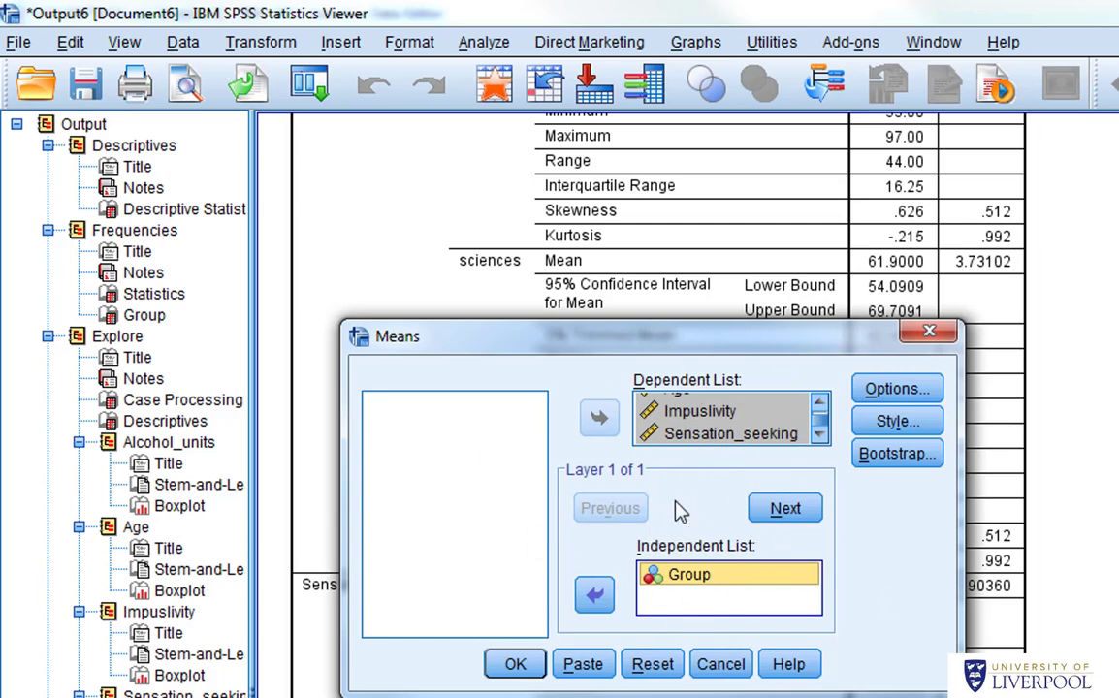
# Step: Drop Number of Cases from the Means statistics, keeping Mean and Standard Deviation, and run it
pyautogui.click(910, 390)
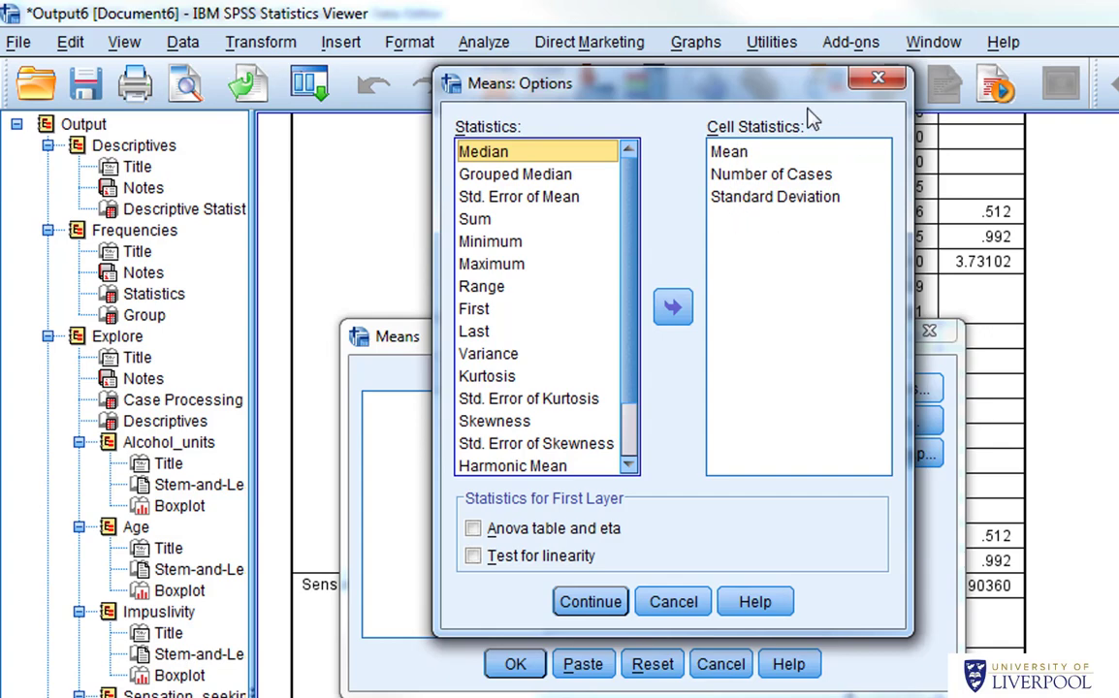
pyautogui.scroll(-2, 615, 283)
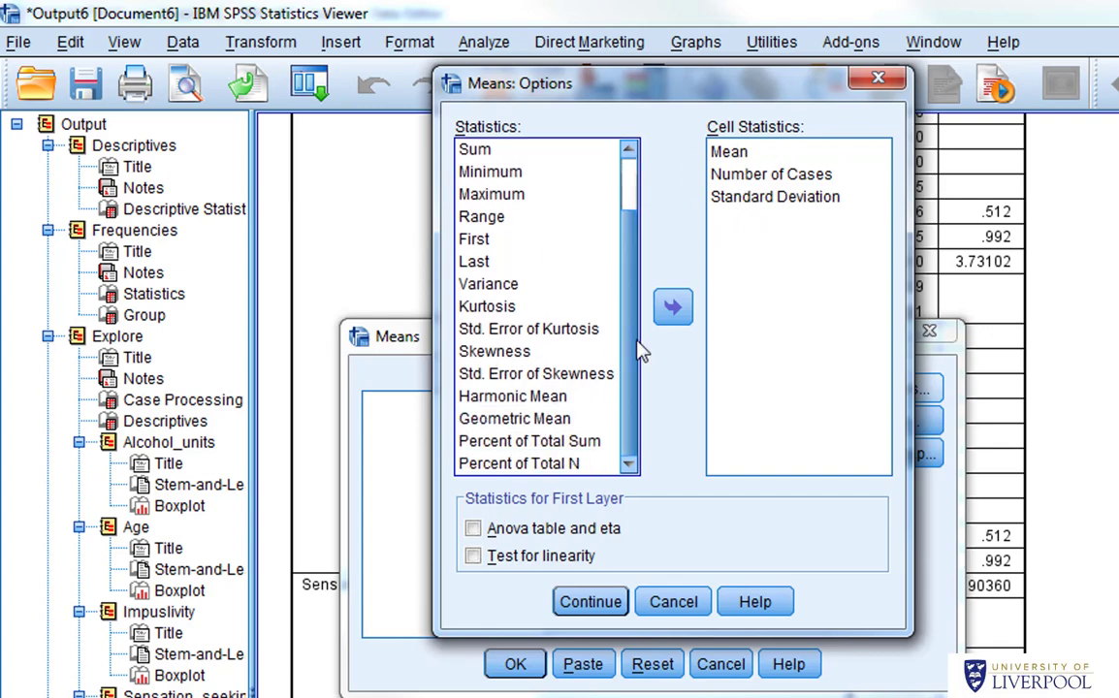
pyautogui.scroll(3, 630, 281)
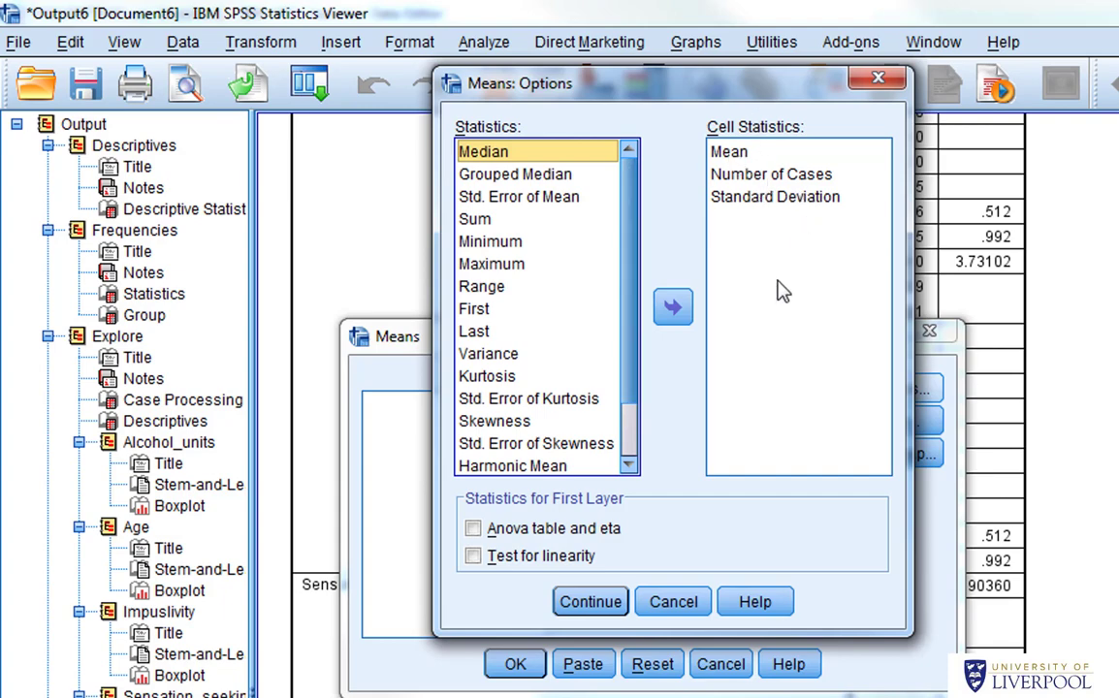
pyautogui.click(754, 174)
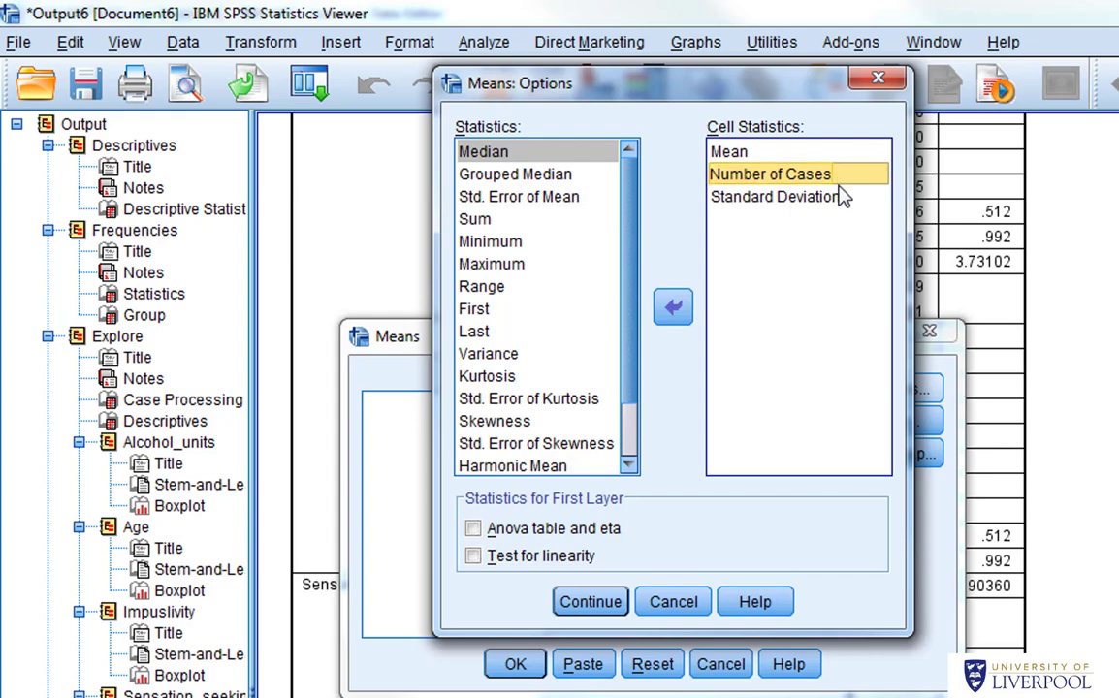
pyautogui.click(676, 308)
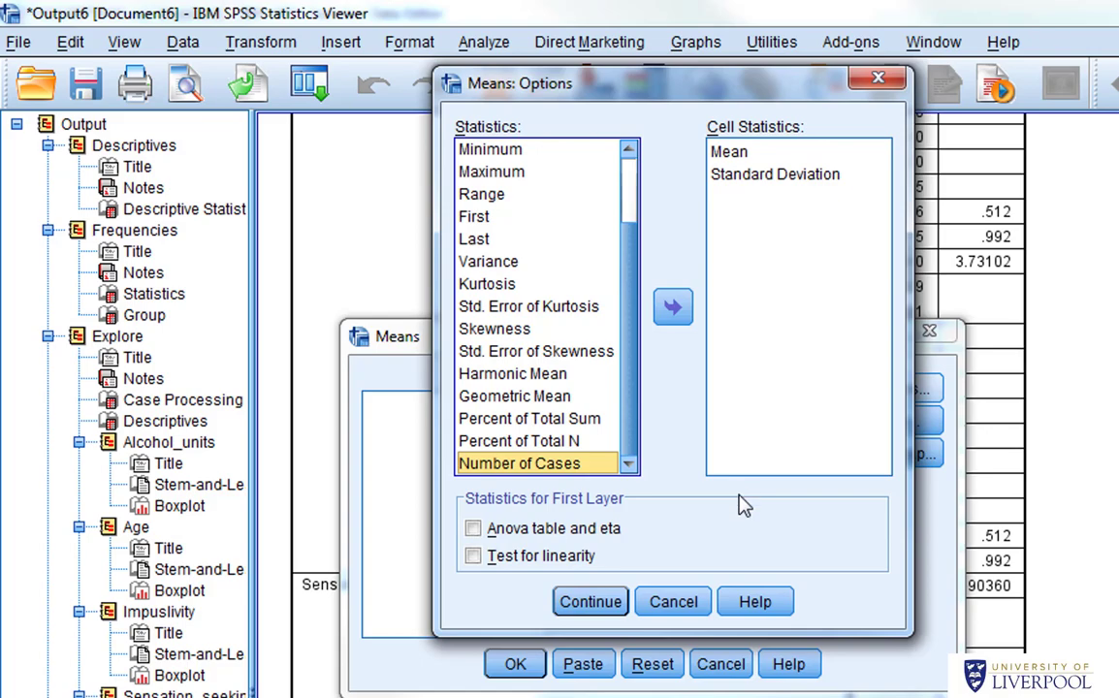
pyautogui.click(590, 603)
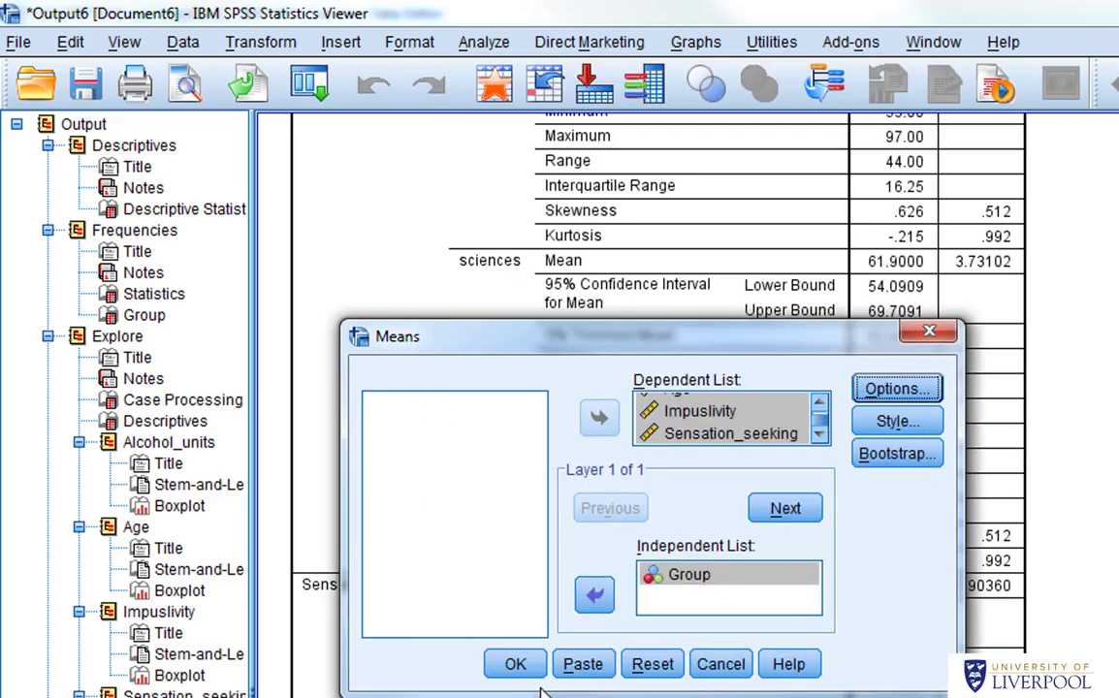
pyautogui.click(515, 663)
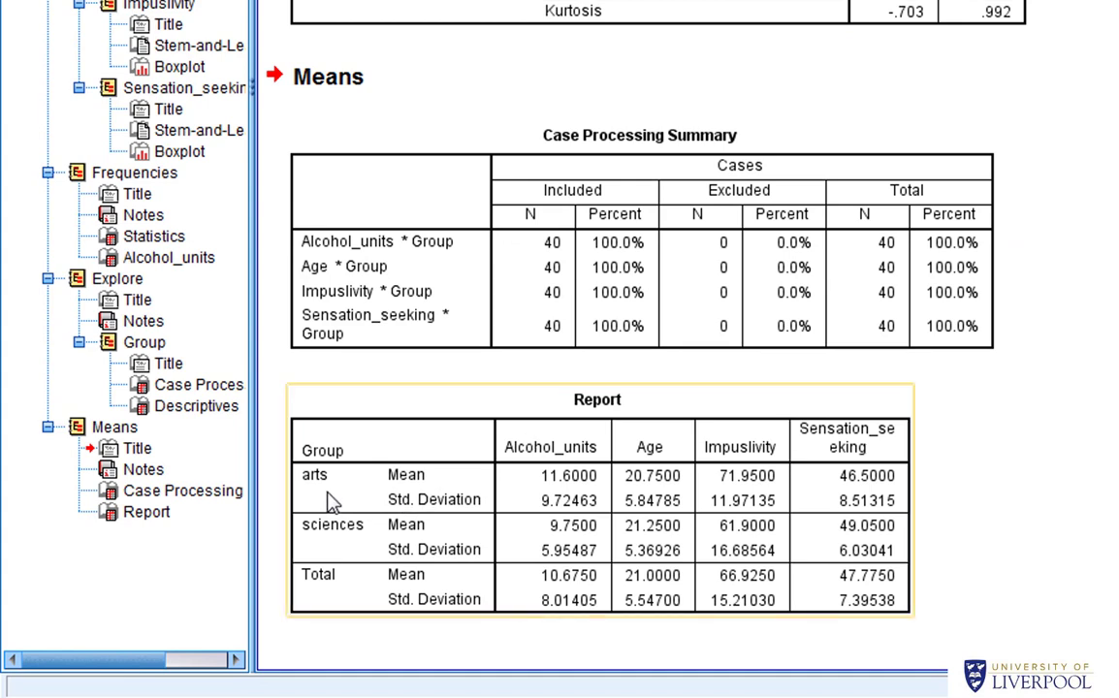
pyautogui.click(374, 496)
pyautogui.click(1091, 486)
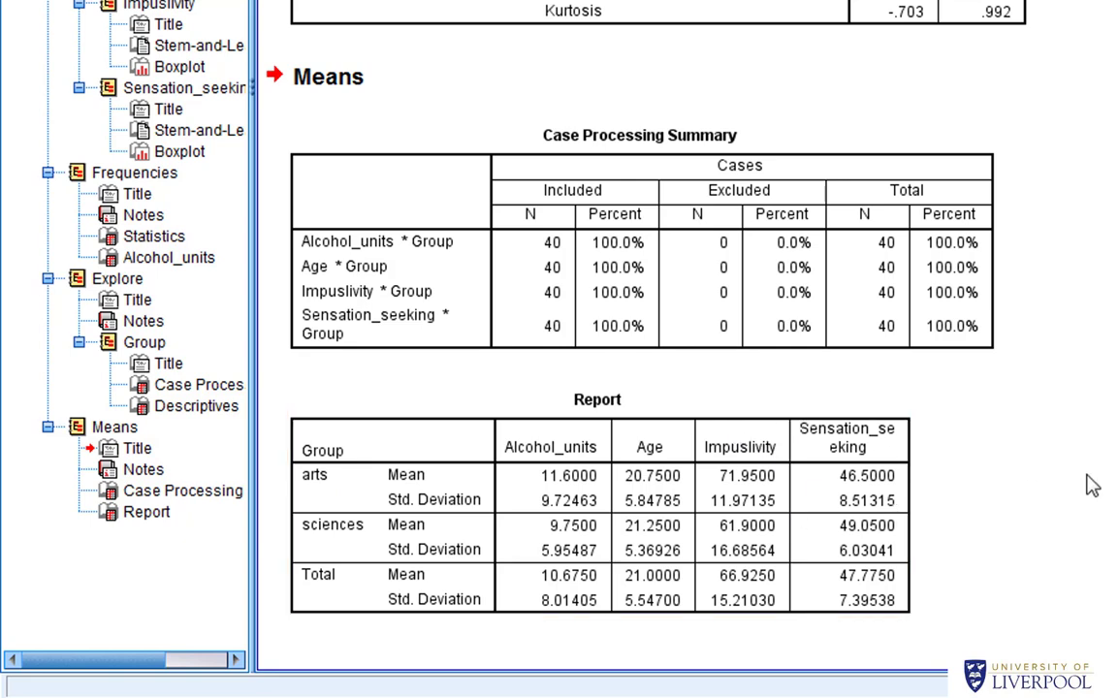
pyautogui.click(374, 543)
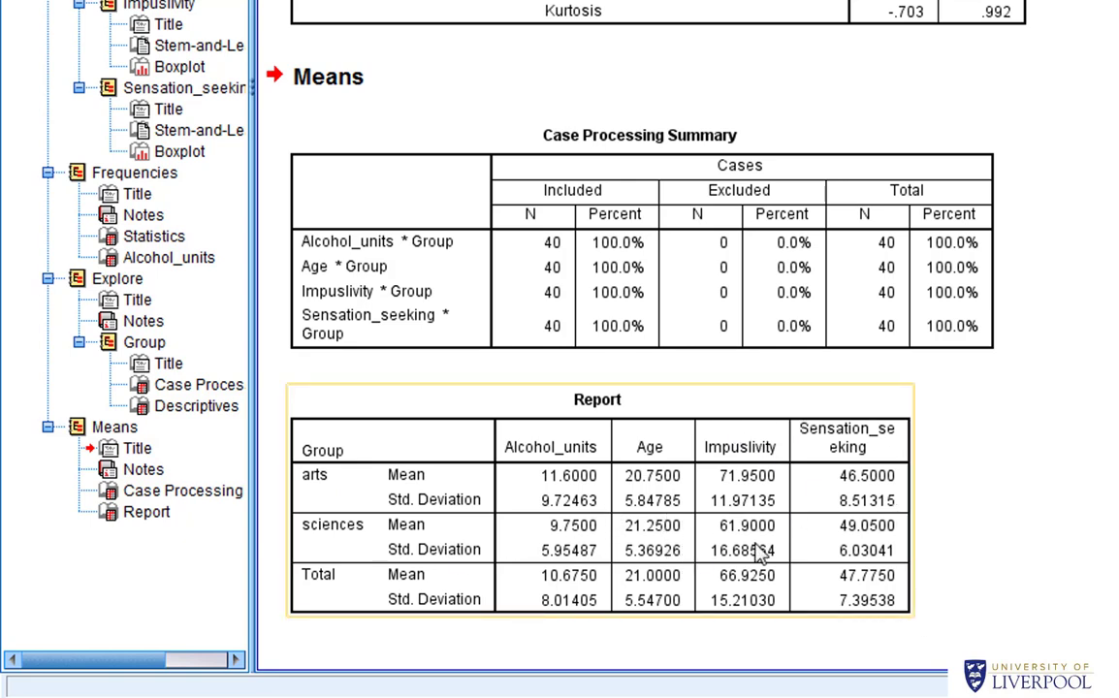
pyautogui.click(948, 489)
pyautogui.click(558, 609)
pyautogui.click(964, 582)
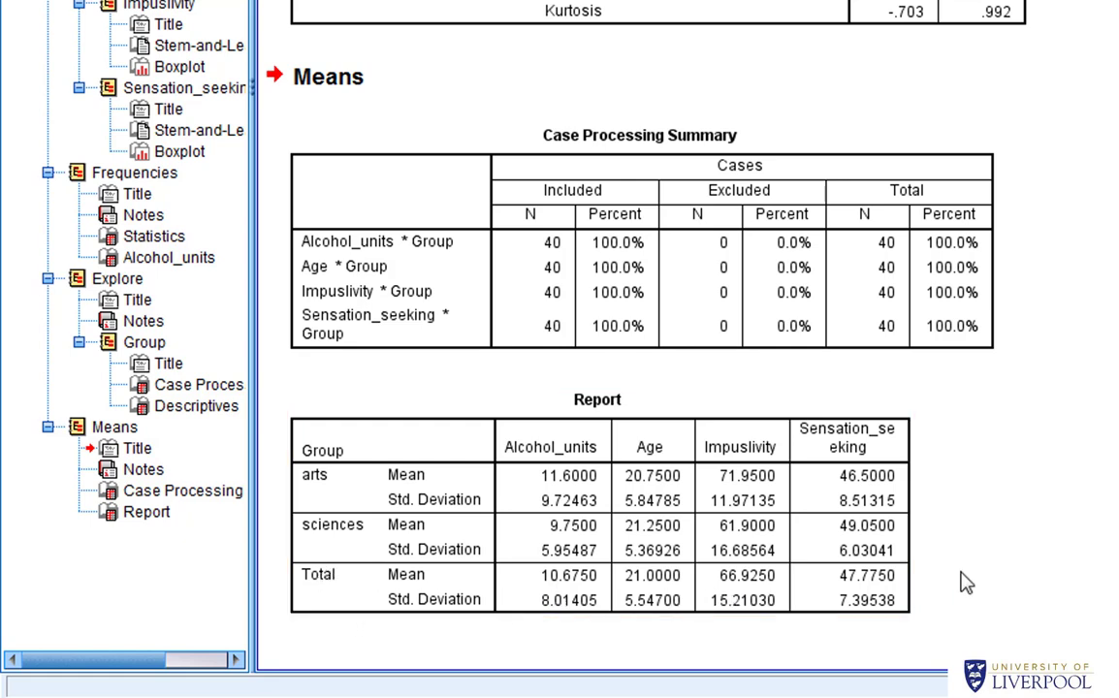
pyautogui.click(720, 582)
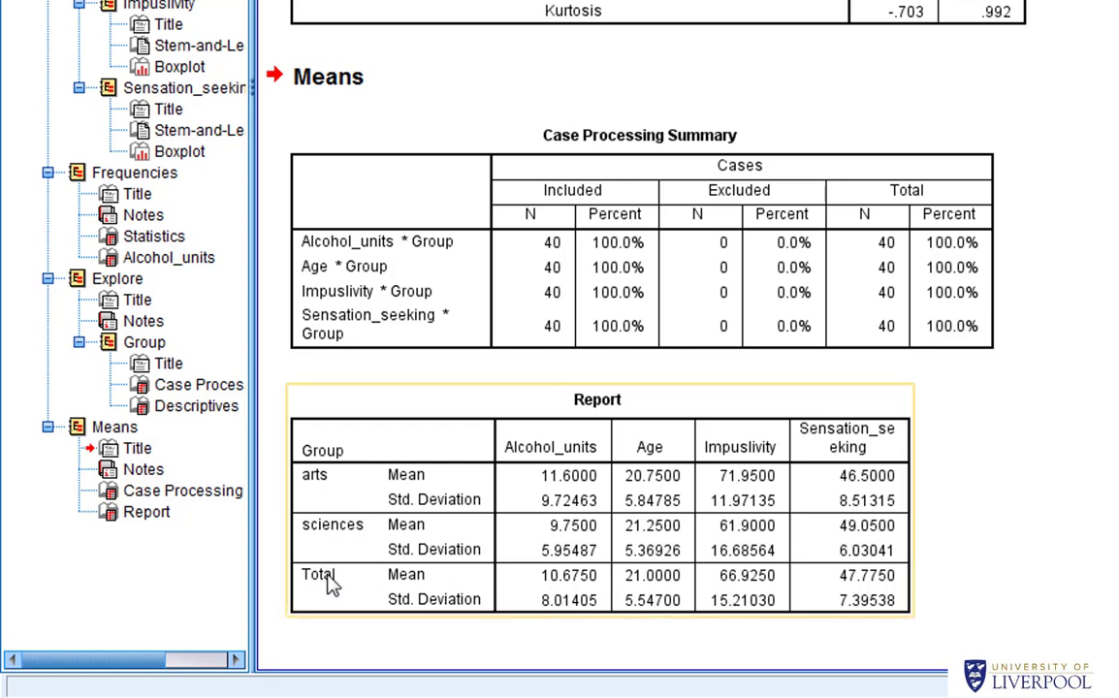
pyautogui.click(950, 427)
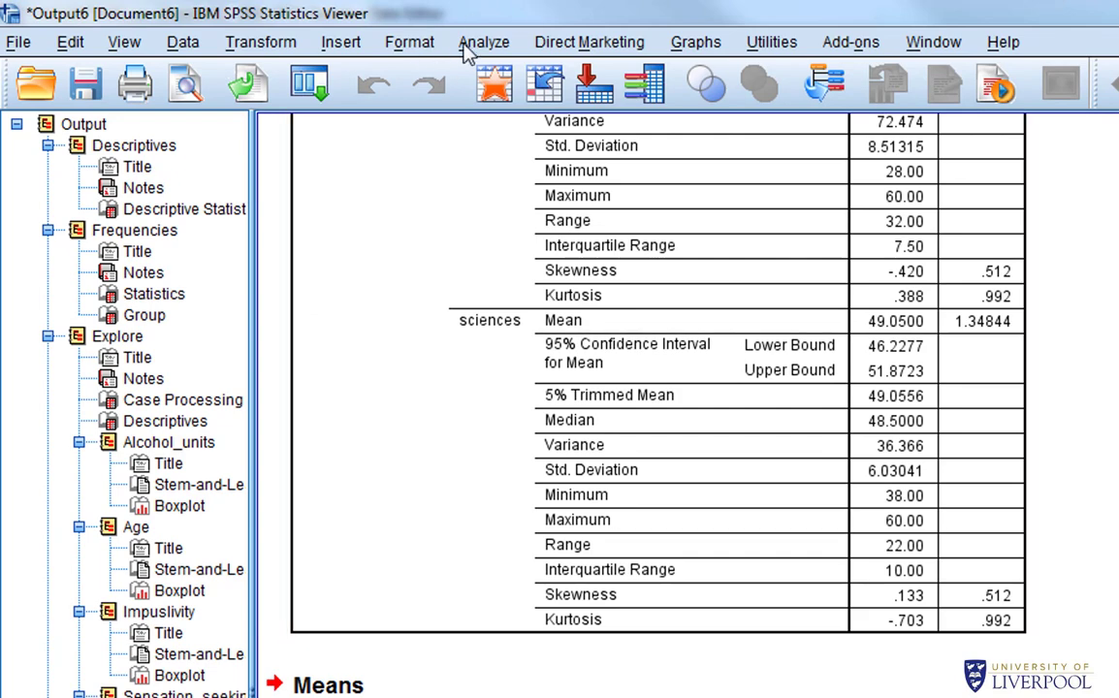
# Step: Start a new Means analysis and remove Mean and Standard Deviation from its statistics
pyautogui.click(483, 43)
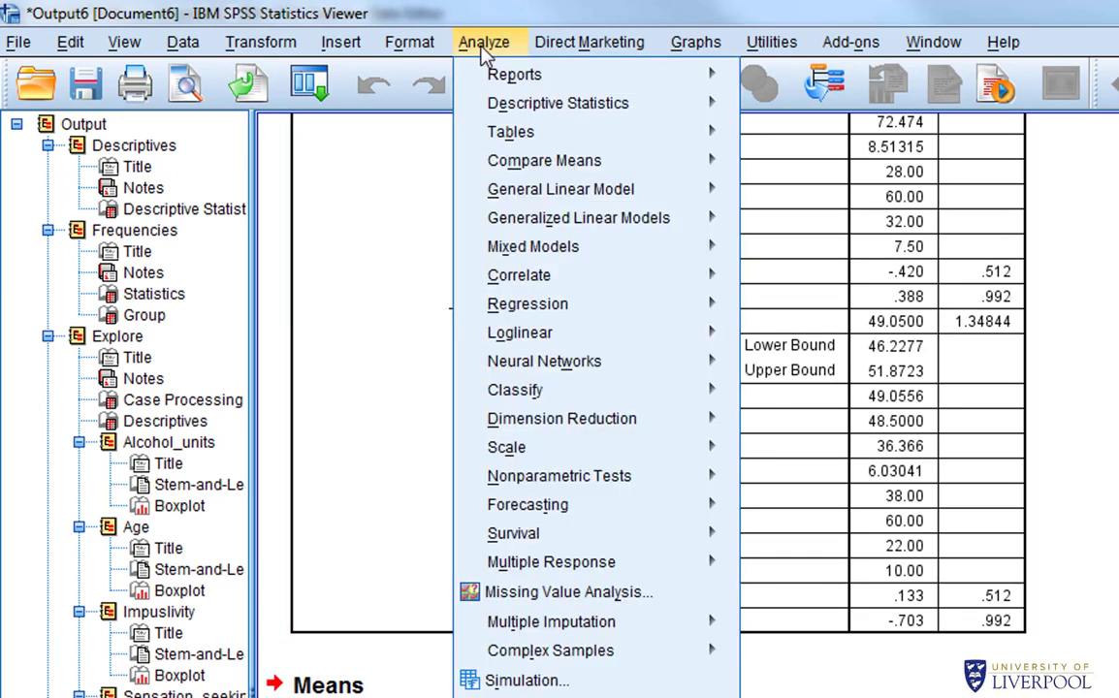
pyautogui.moveTo(544, 160)
pyautogui.click(795, 157)
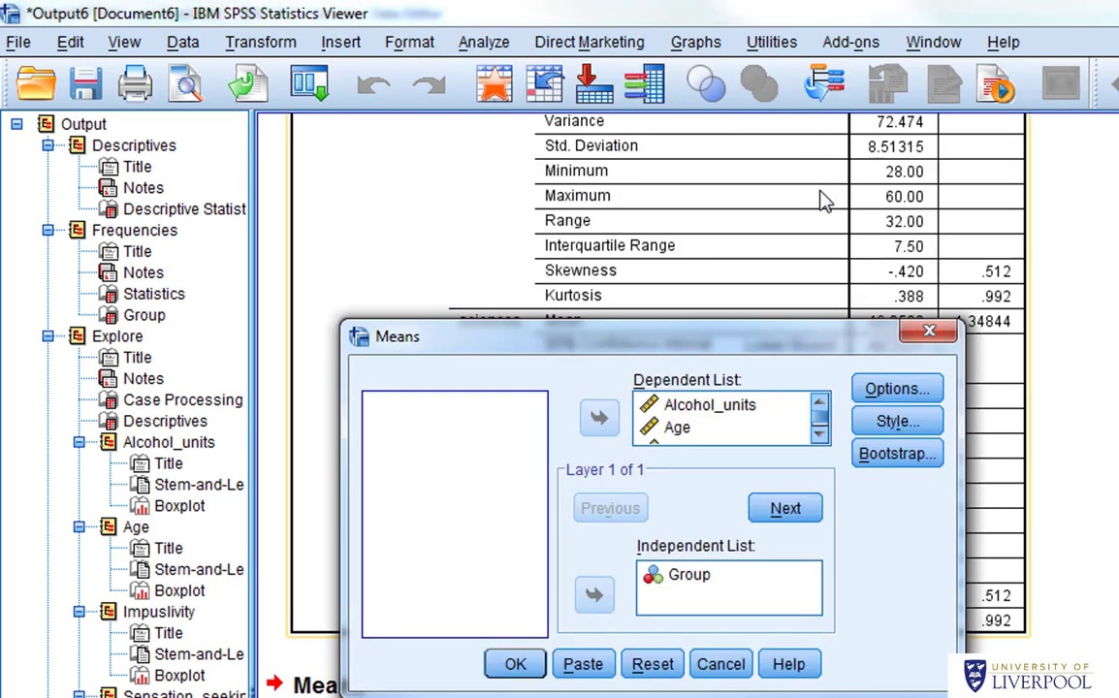
pyautogui.click(907, 390)
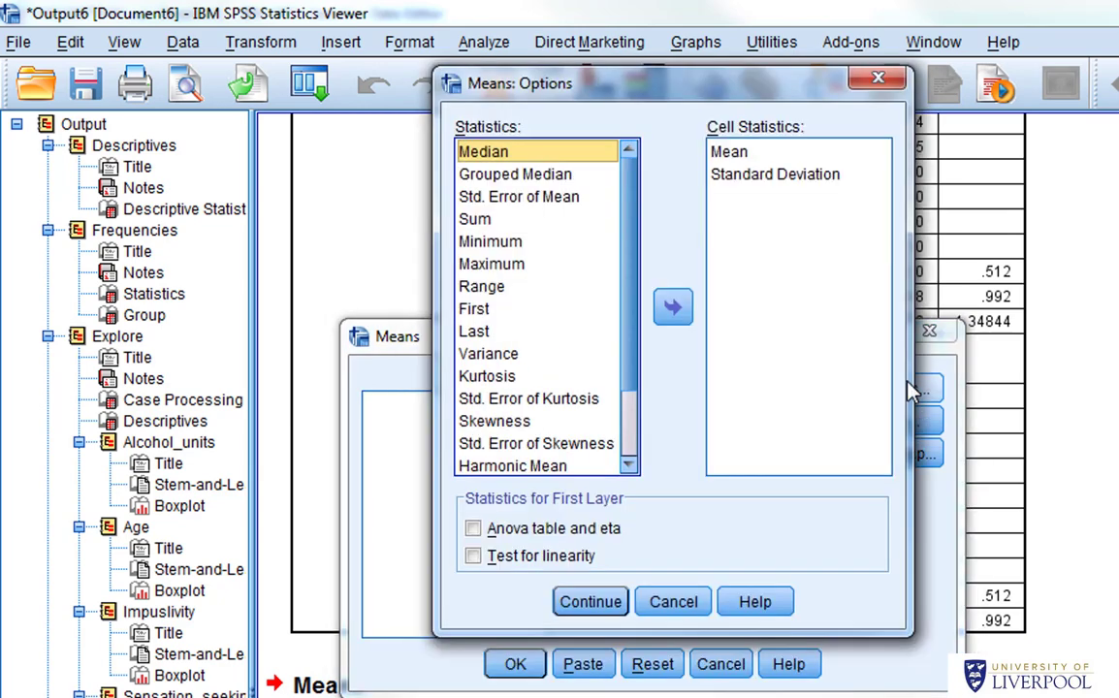
pyautogui.click(732, 152)
pyautogui.keyDown('shift'); pyautogui.click(754, 174); pyautogui.keyUp('shift')
pyautogui.click(673, 307)
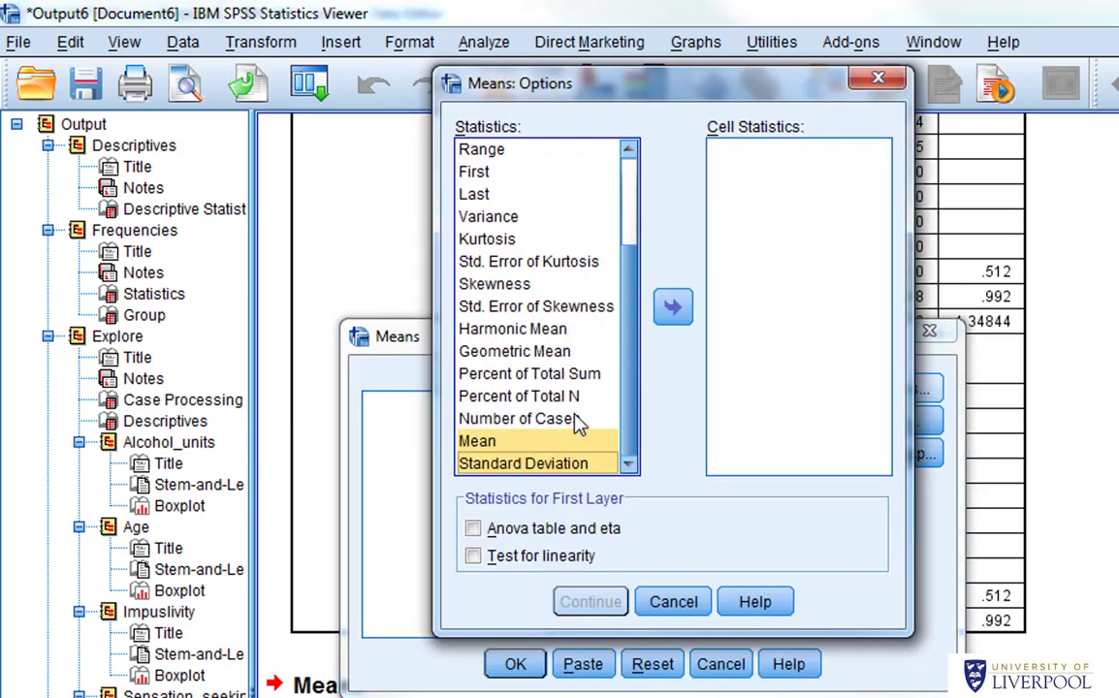
# Step: Add Median and Range as the cell statistics and run the Means report
pyautogui.scroll(2, 567, 398)
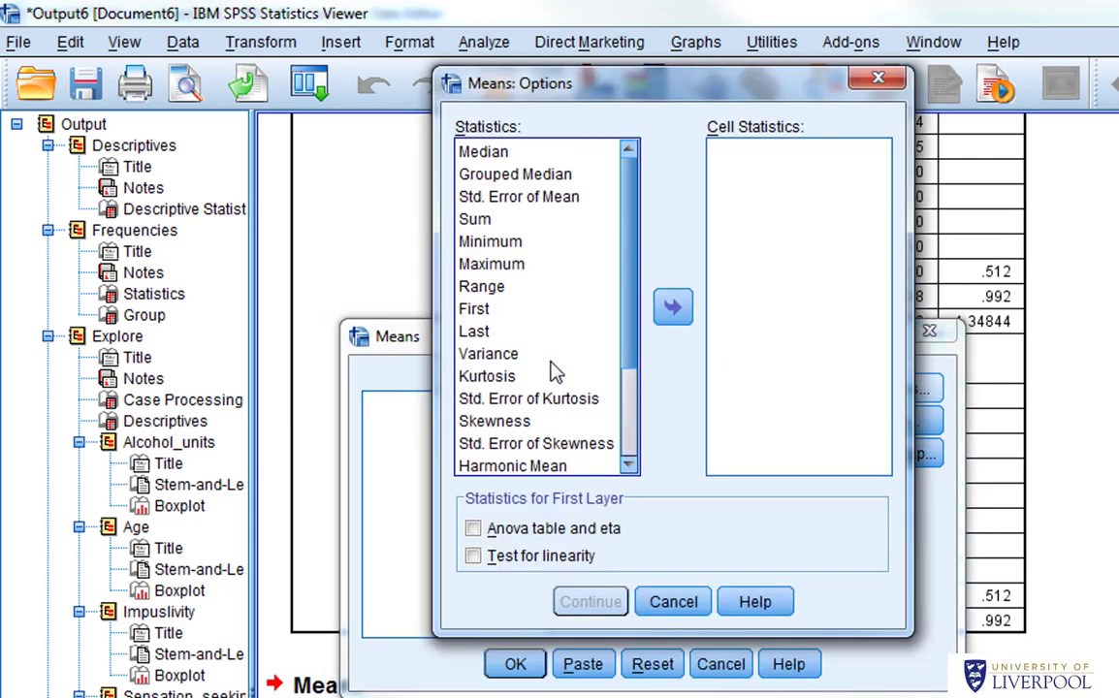
pyautogui.click(490, 155)
pyautogui.click(673, 305)
pyautogui.scroll(-2, 523, 286)
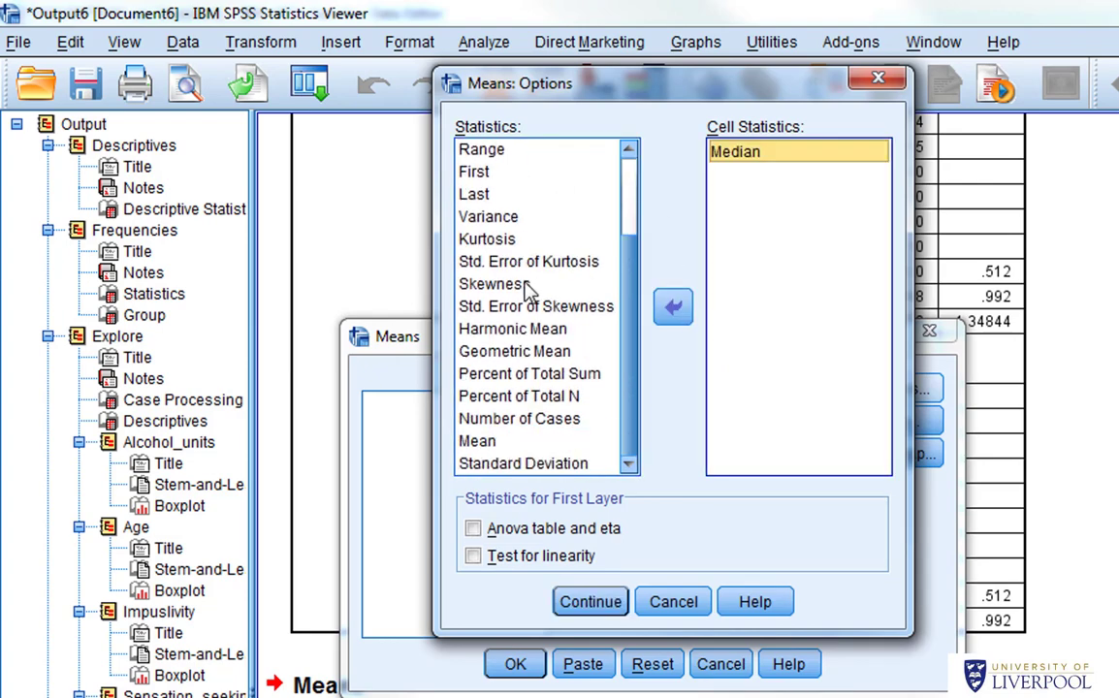
pyautogui.click(490, 150)
pyautogui.click(673, 305)
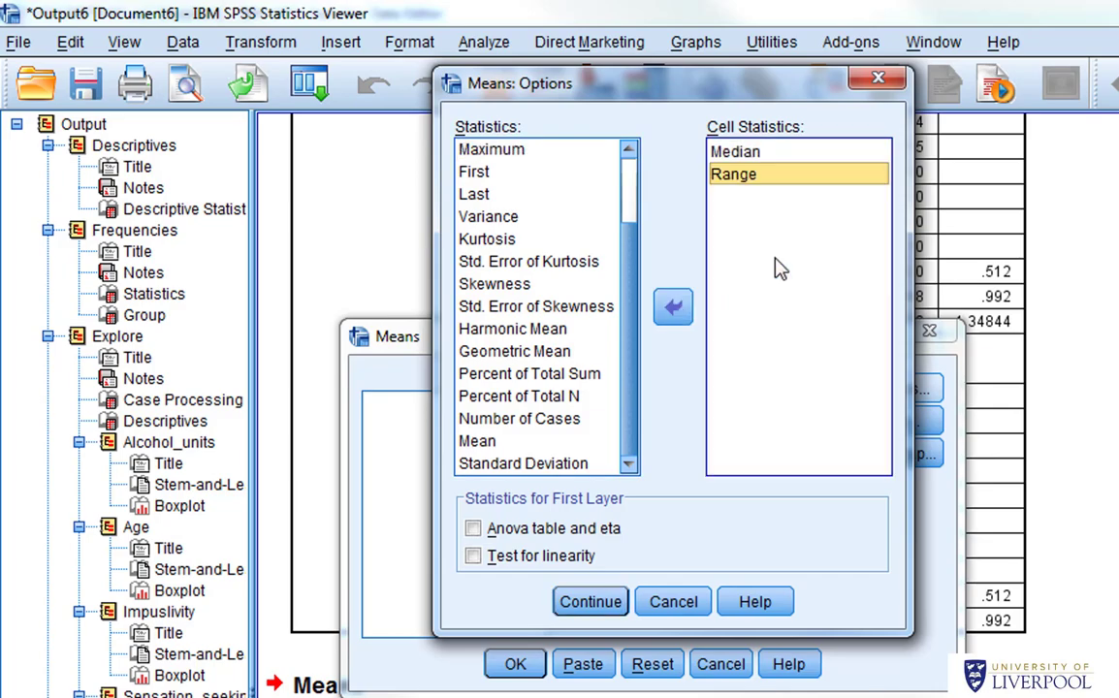
pyautogui.click(592, 602)
pyautogui.click(514, 664)
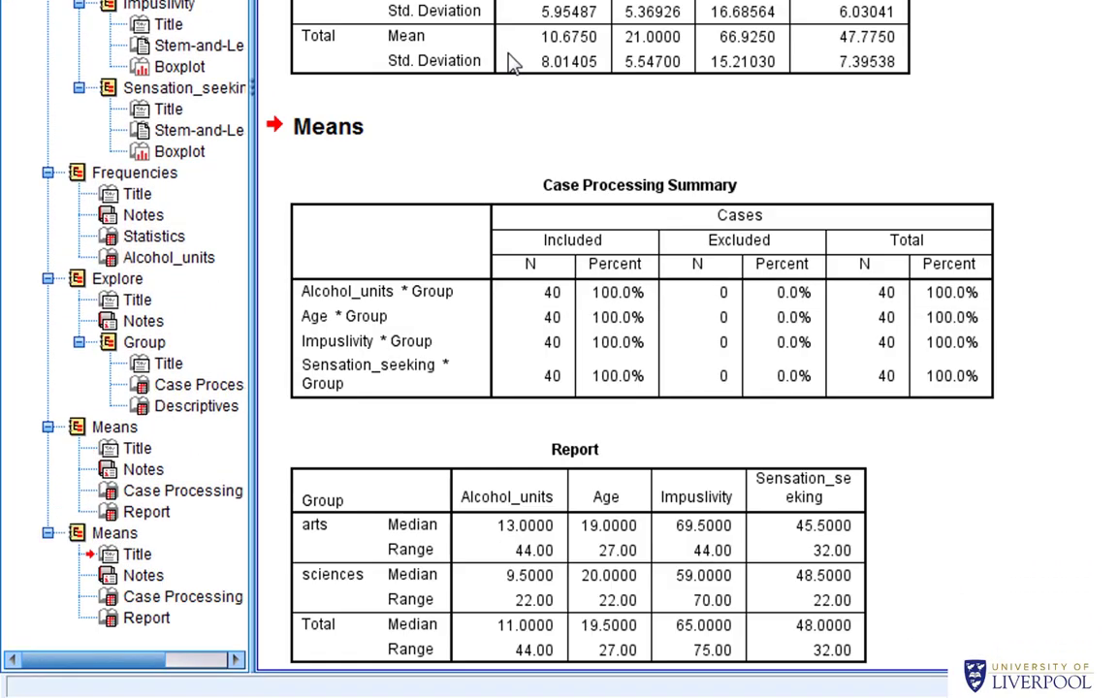